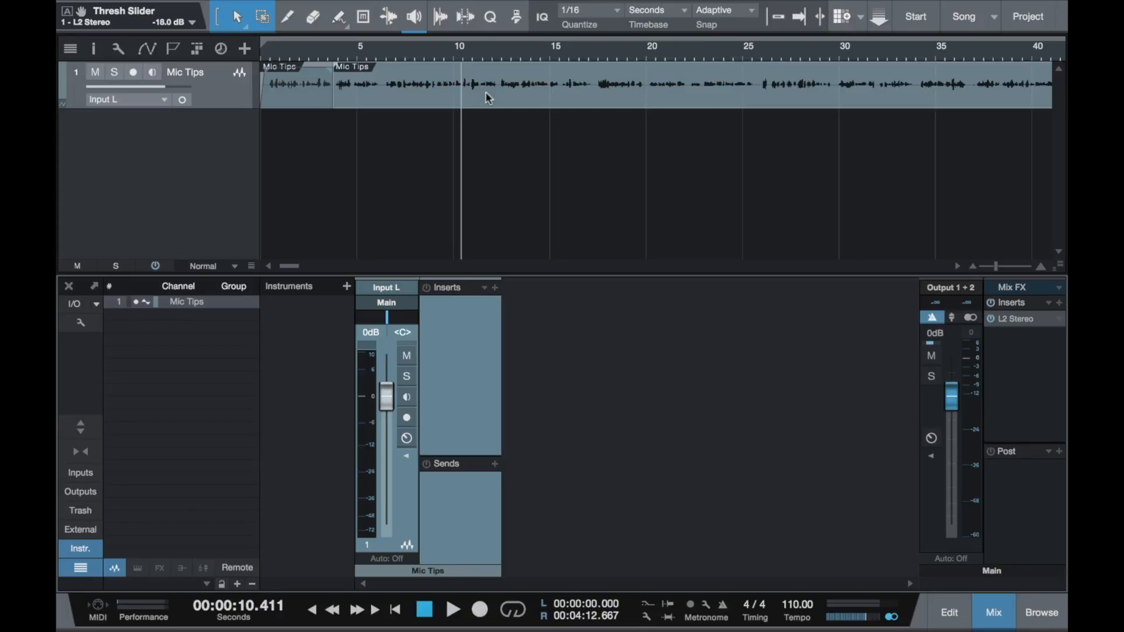
# - Insert the PreSonus Pro EQ effect on the Mic Tips channel
pyautogui.press('space')
pyautogui.press('F6')
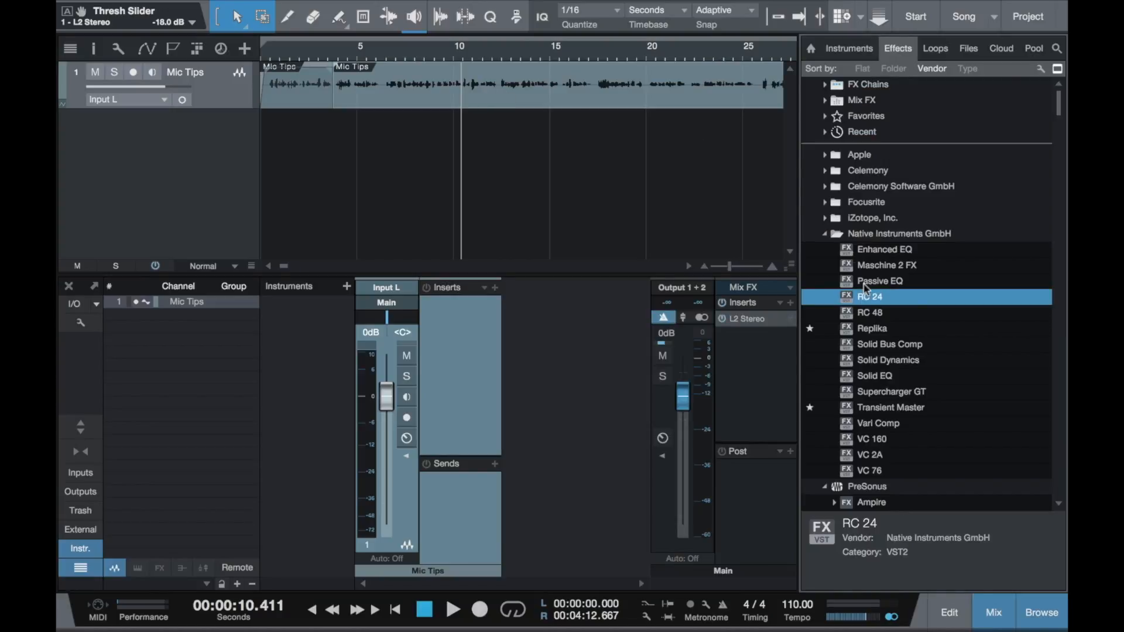
pyautogui.scroll(-10, 866, 287)
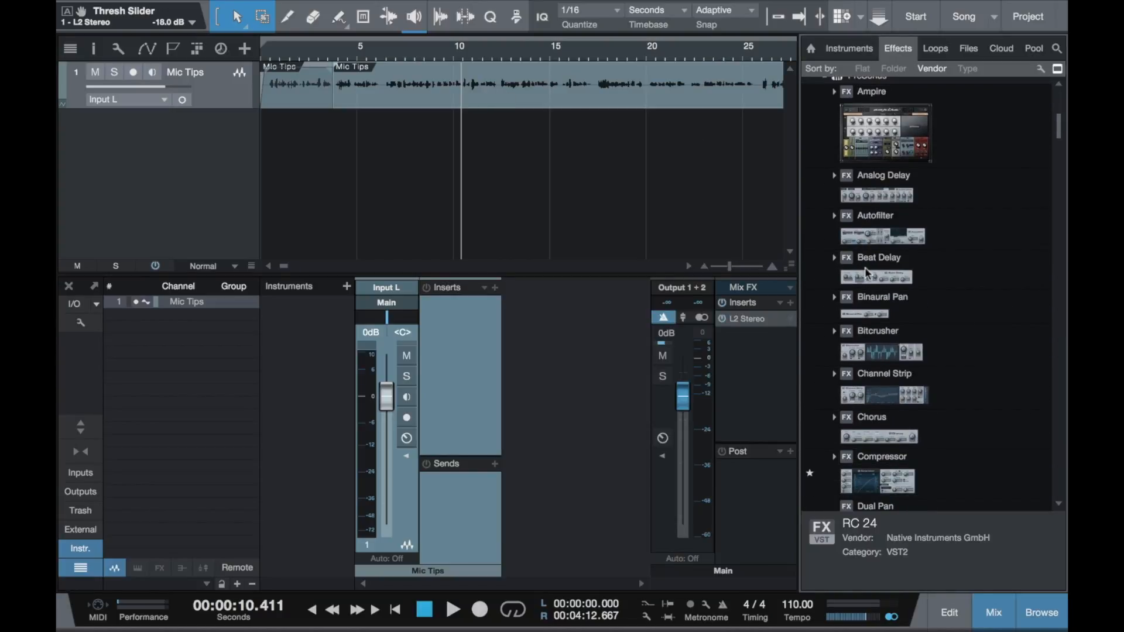
pyautogui.scroll(-3, 866, 267)
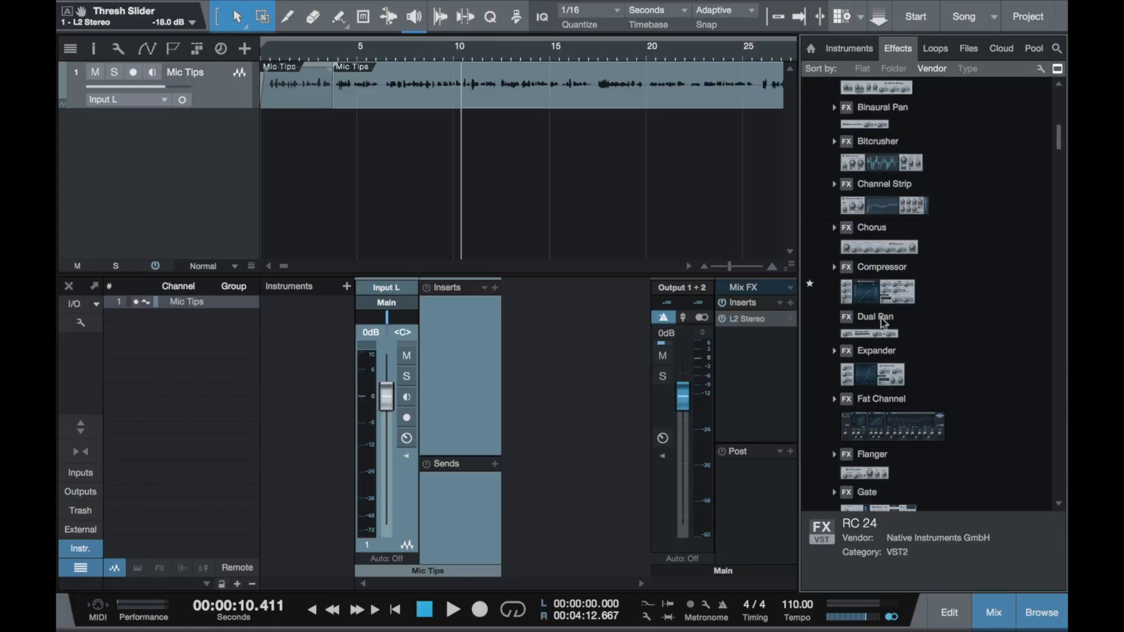
pyautogui.scroll(-5, 884, 324)
pyautogui.scroll(-10, 883, 324)
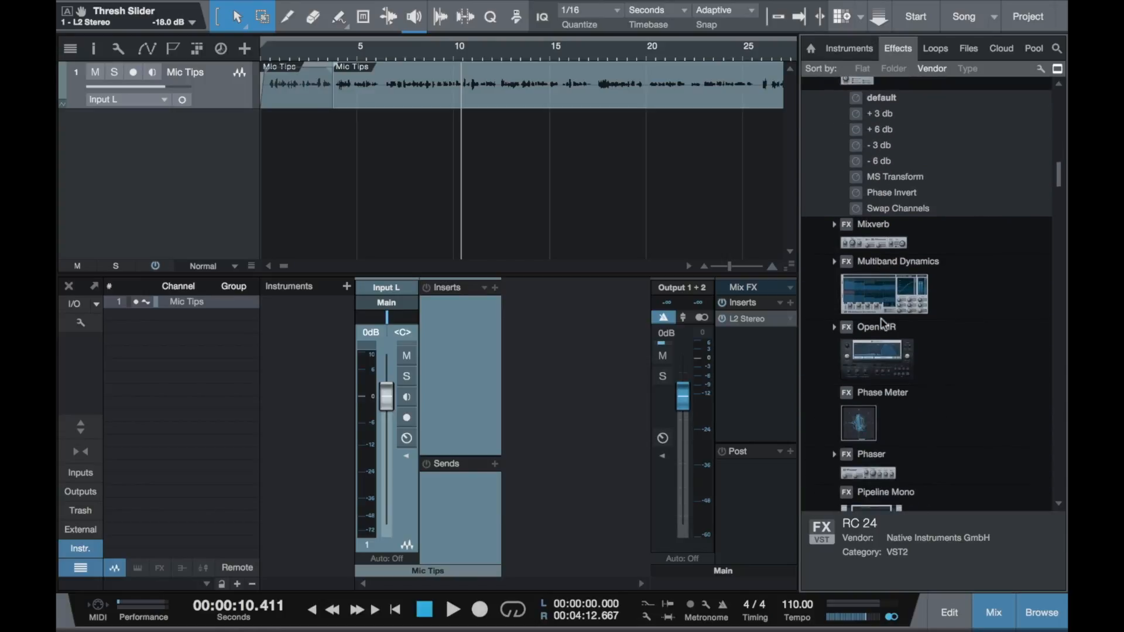
pyautogui.scroll(-8, 884, 324)
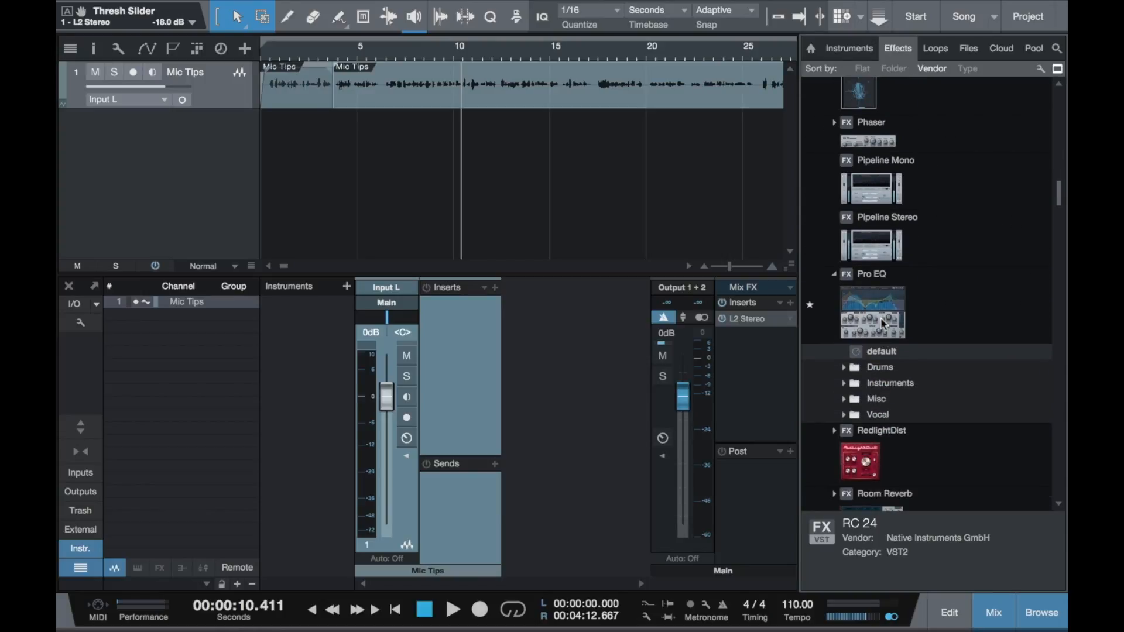
pyautogui.click(885, 303)
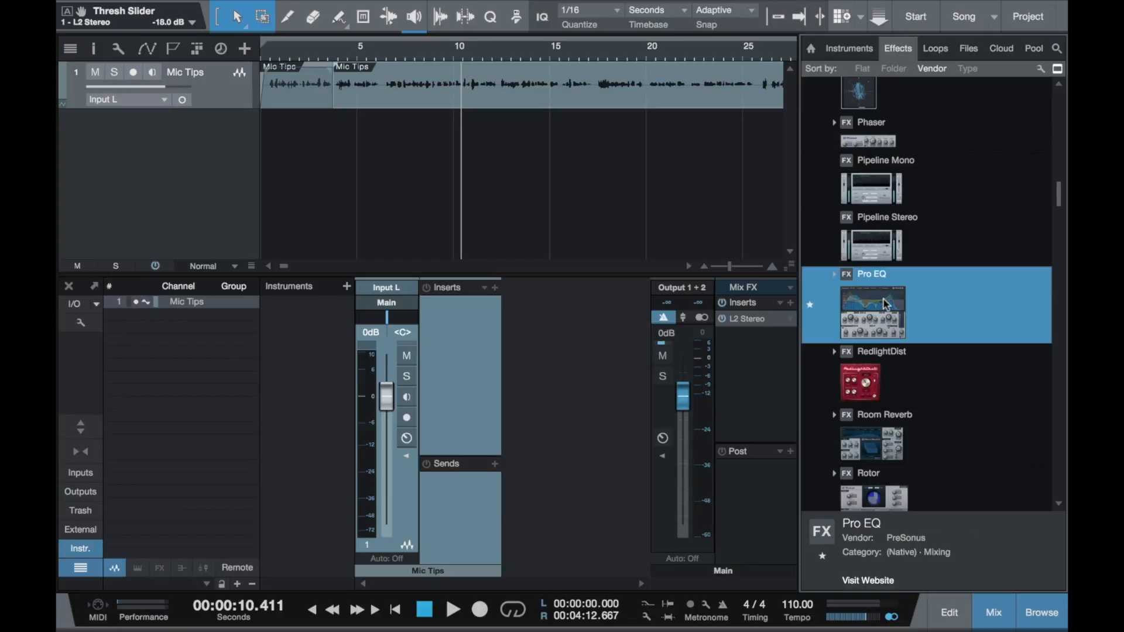
pyautogui.scroll(20, 886, 303)
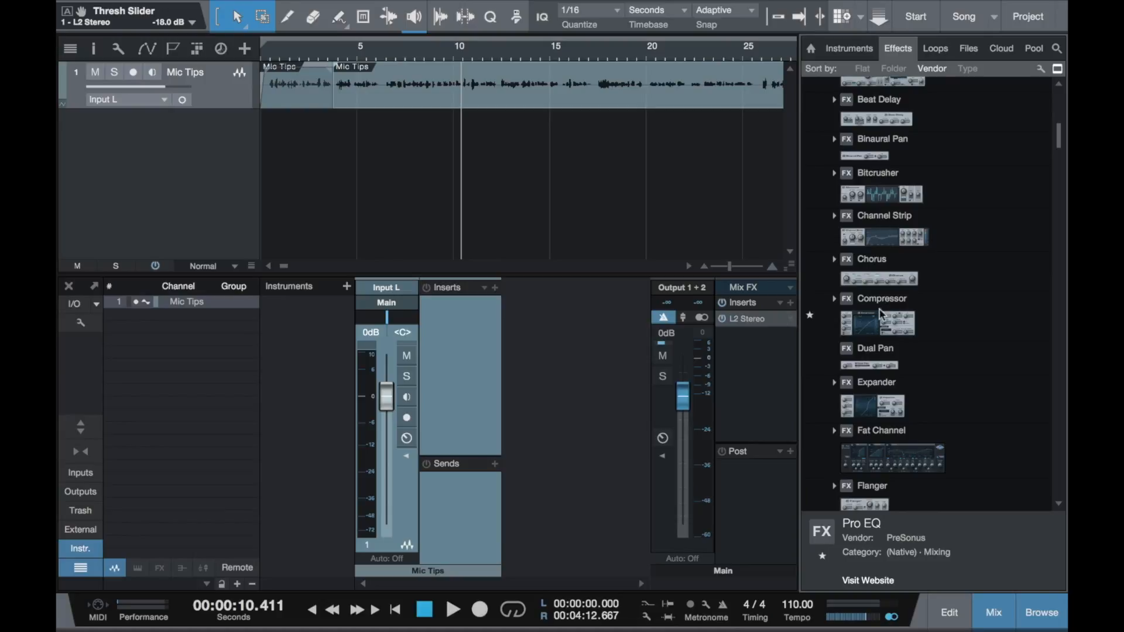
pyautogui.scroll(-8, 877, 325)
pyautogui.scroll(-15, 876, 326)
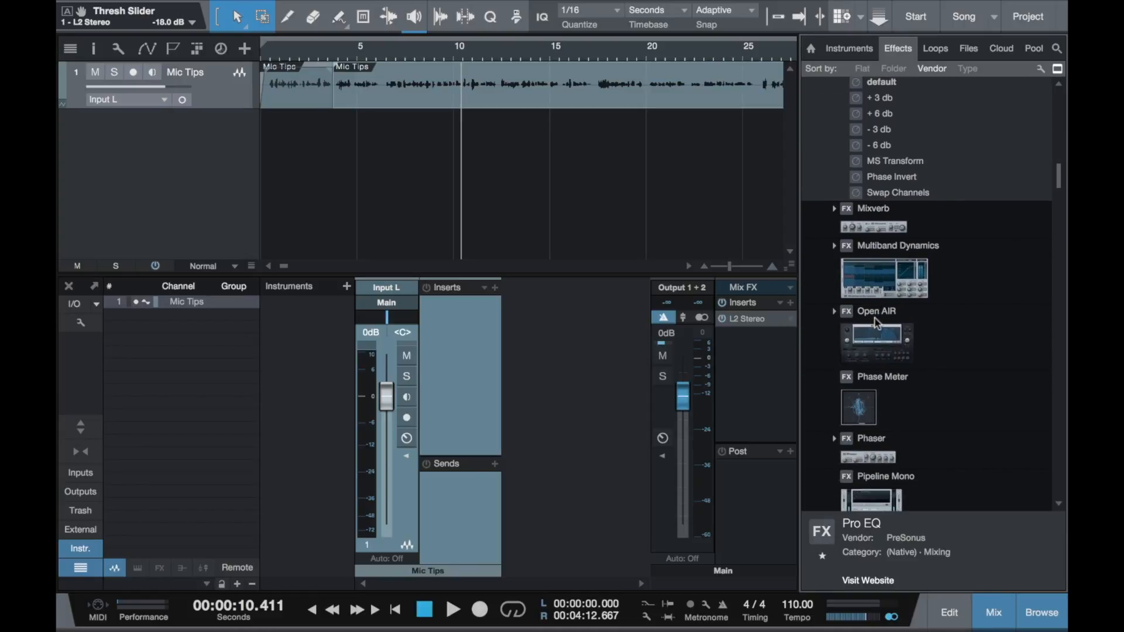
pyautogui.scroll(-7, 876, 323)
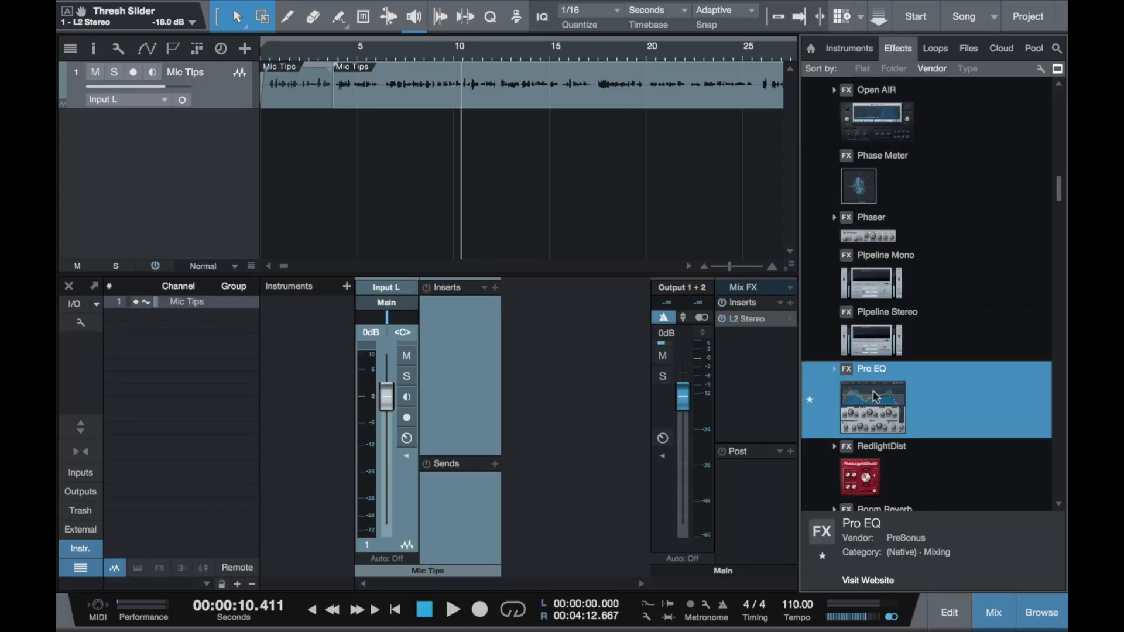
pyautogui.moveTo(874, 396); pyautogui.dragTo(456, 329)
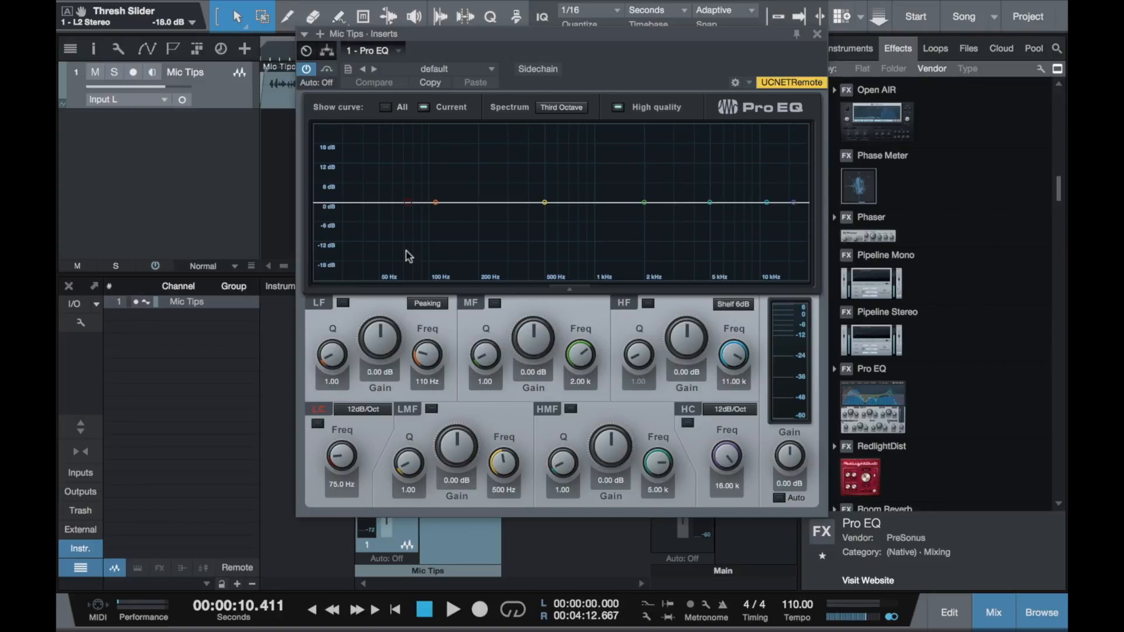
# - Enable the Pro EQ's low-cut filter and set its slope to 36dB/Oct
pyautogui.click(319, 424)
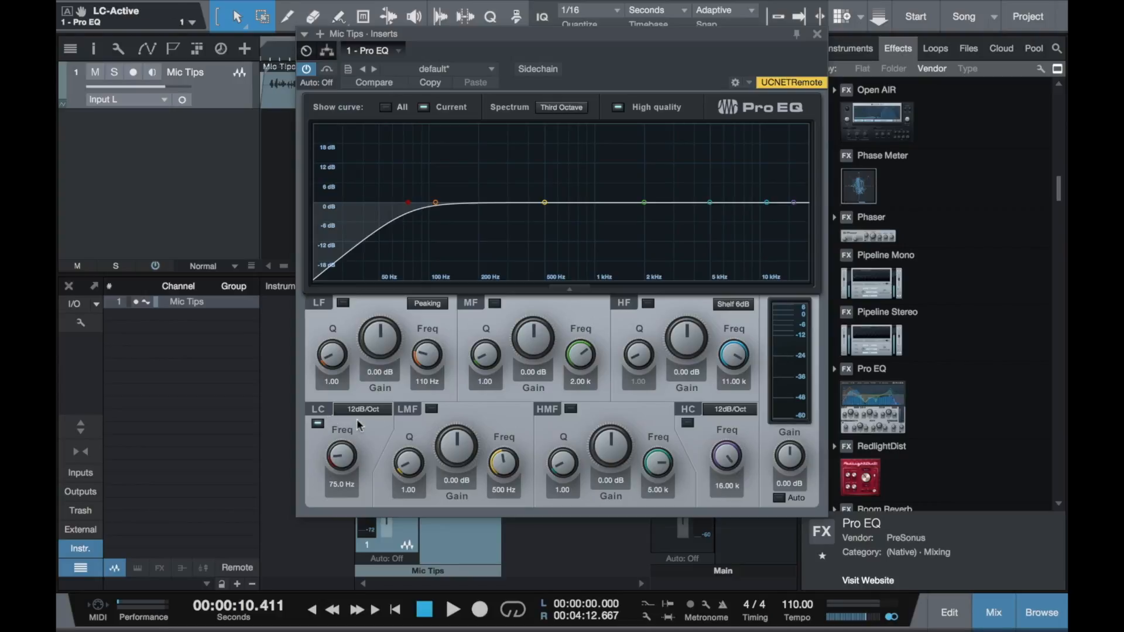
pyautogui.click(364, 409)
pyautogui.click(378, 471)
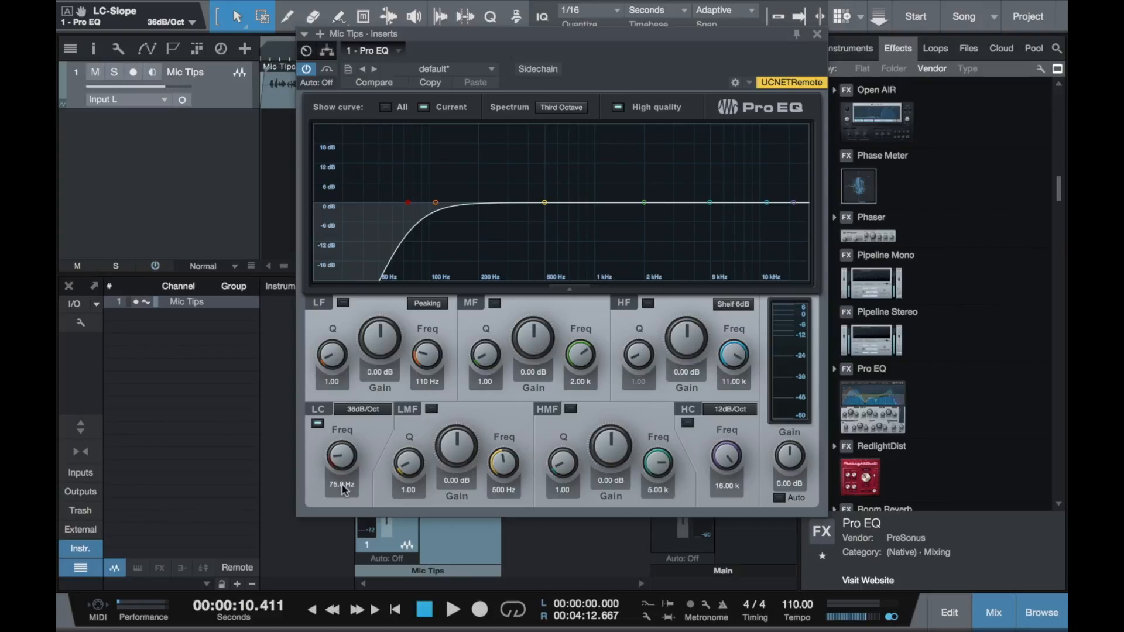
# - Move the EQ window clear of the track and compare playback with the low-cut filter on and off, leaving it on
pyautogui.moveTo(539, 34); pyautogui.dragTo(694, 129)
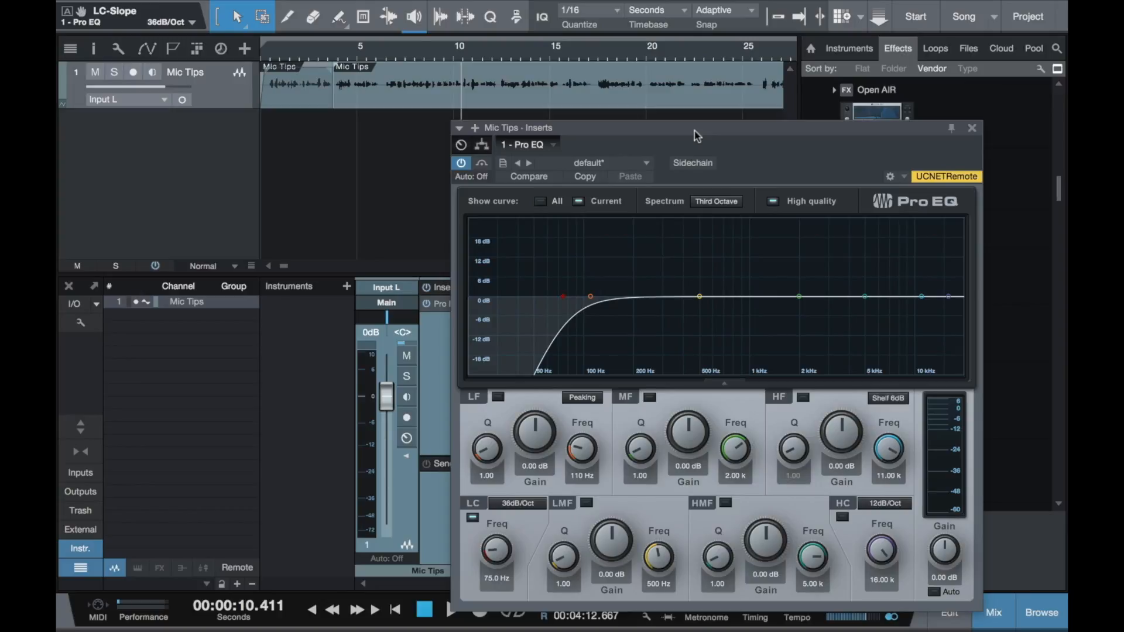
pyautogui.press('space')
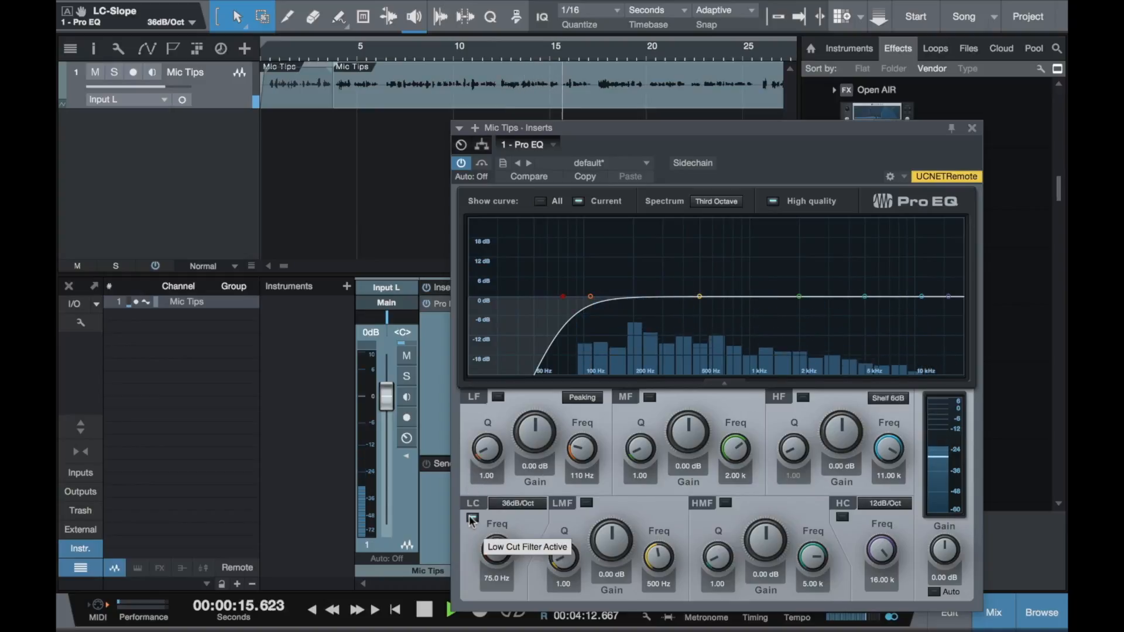
pyautogui.press('space')
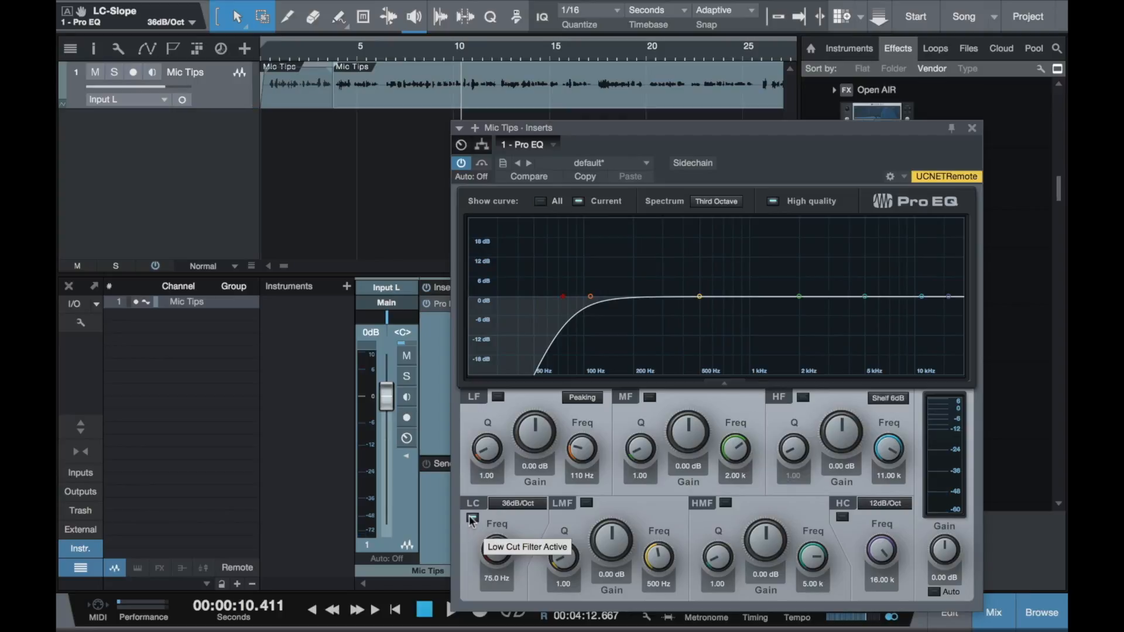
pyautogui.click(472, 519)
pyautogui.press('space')
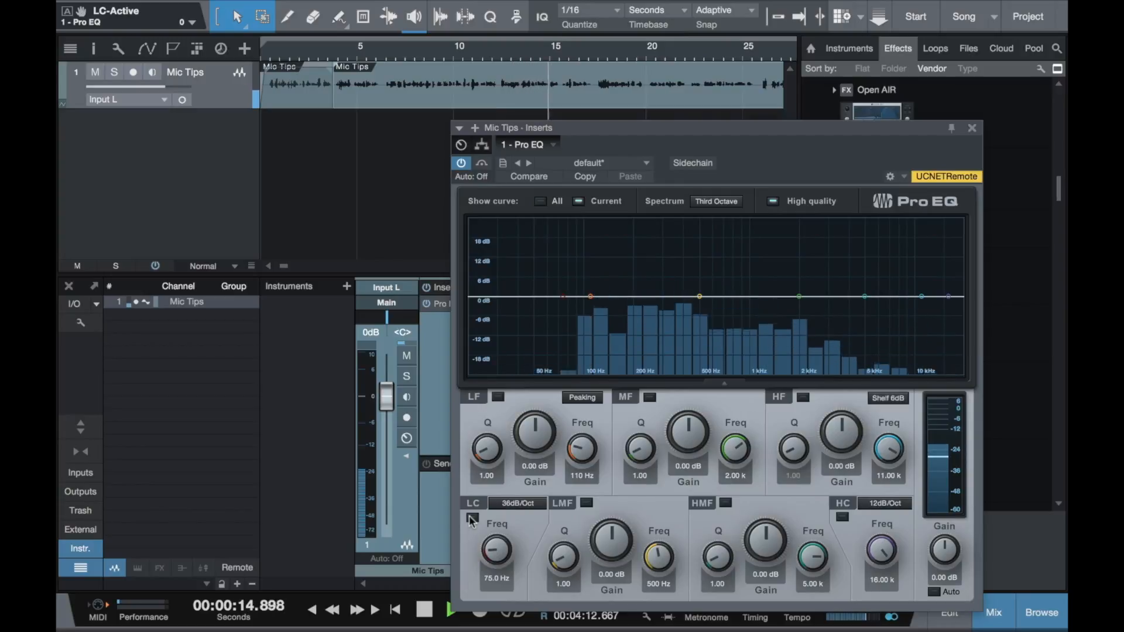
pyautogui.press('space')
pyautogui.click(471, 520)
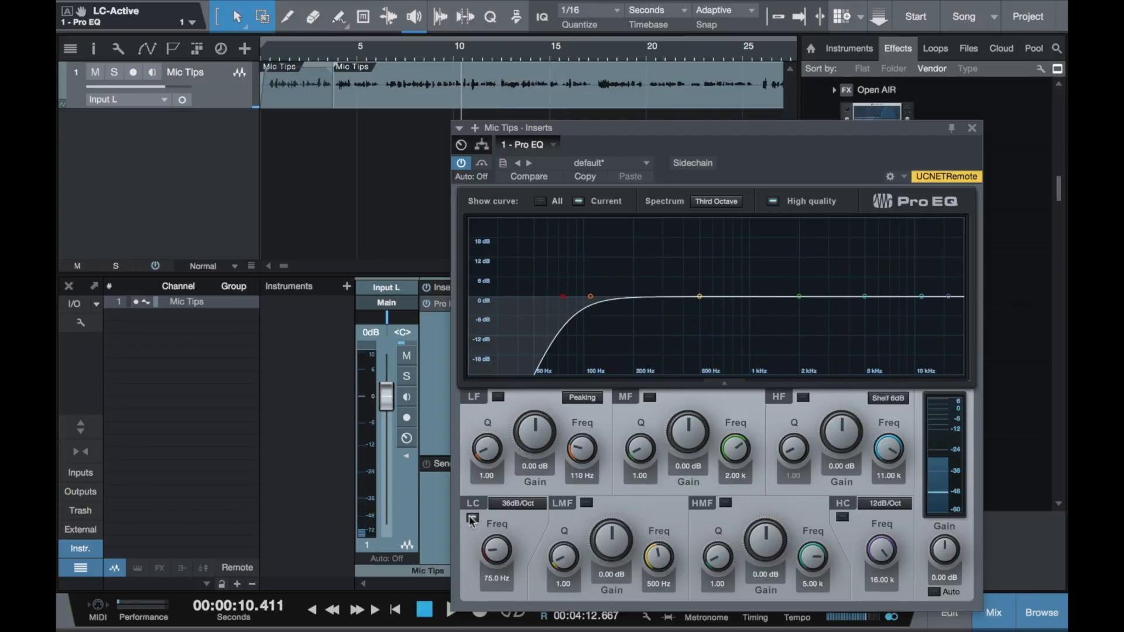
pyautogui.press('space')
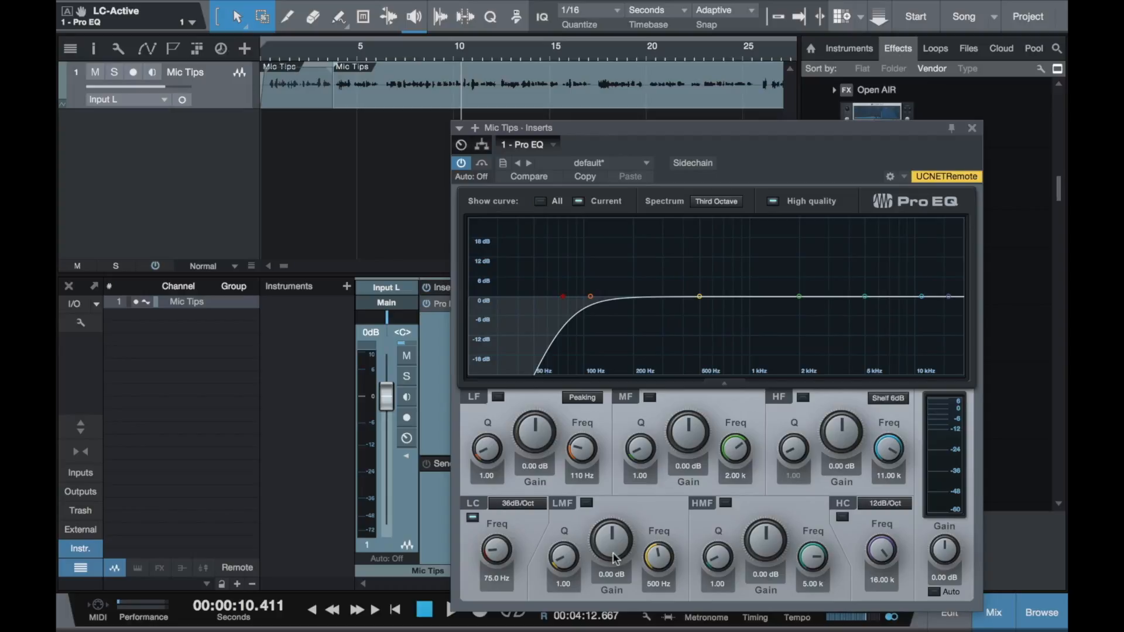
# - Boost the LMF band by 24 dB with a Q of about 12.9, and sweep its frequency to 574 Hz during playback
pyautogui.moveTo(614, 558); pyautogui.dragTo(611, 372)
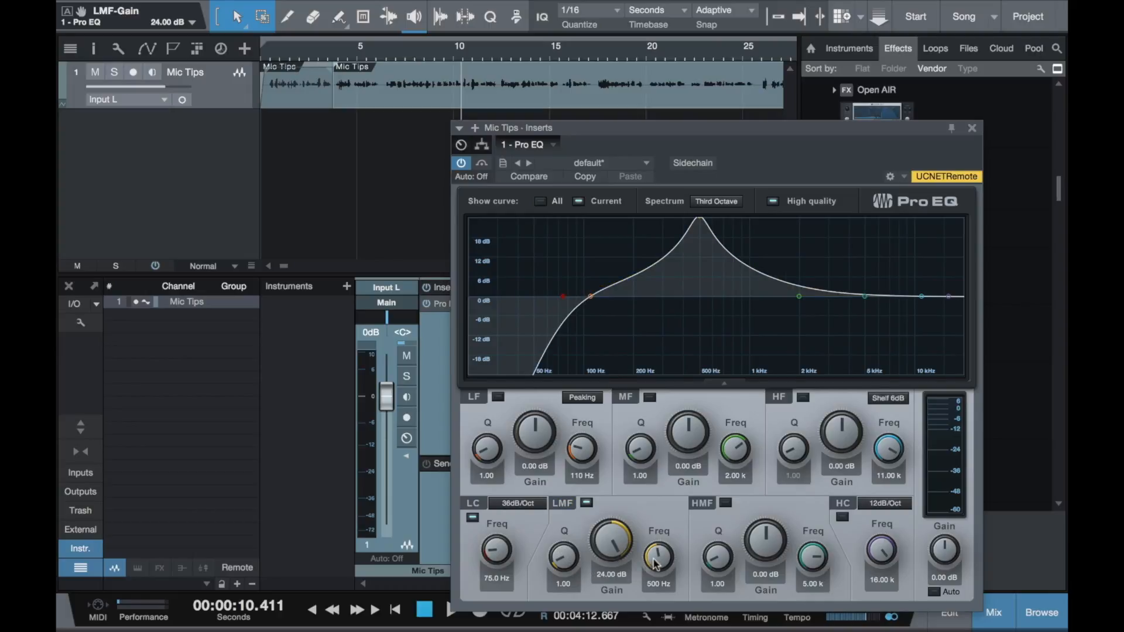
pyautogui.moveTo(655, 564)
pyautogui.mouseDown()
pyautogui.moveTo(654, 577)
pyautogui.moveTo(659, 548)
pyautogui.moveTo(658, 577)
pyautogui.mouseUp()
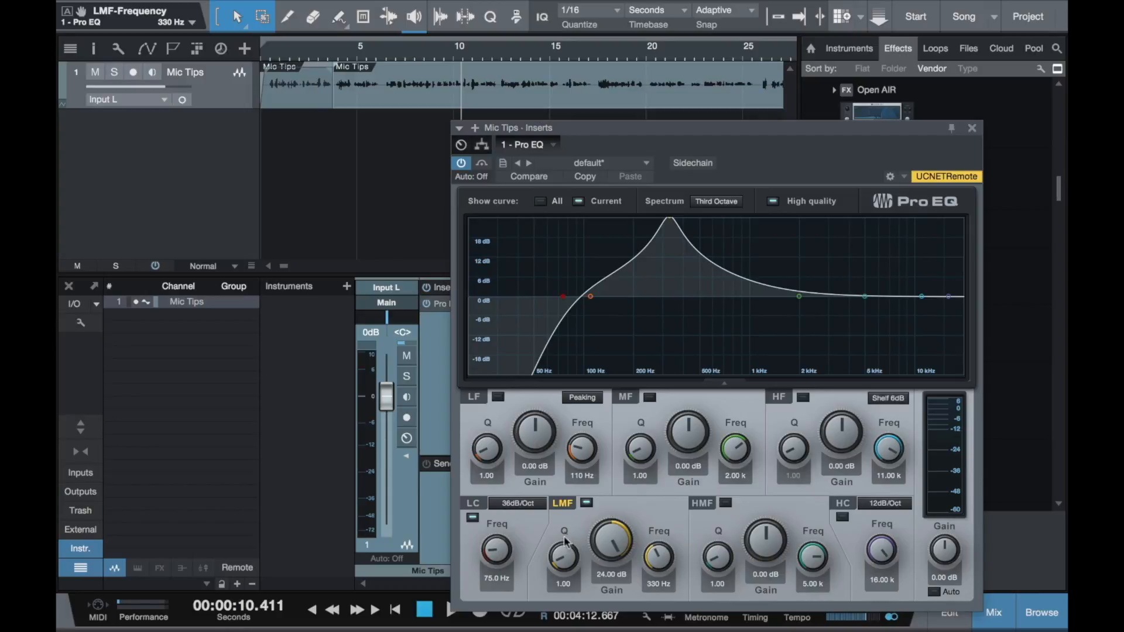
pyautogui.moveTo(564, 560); pyautogui.dragTo(560, 527)
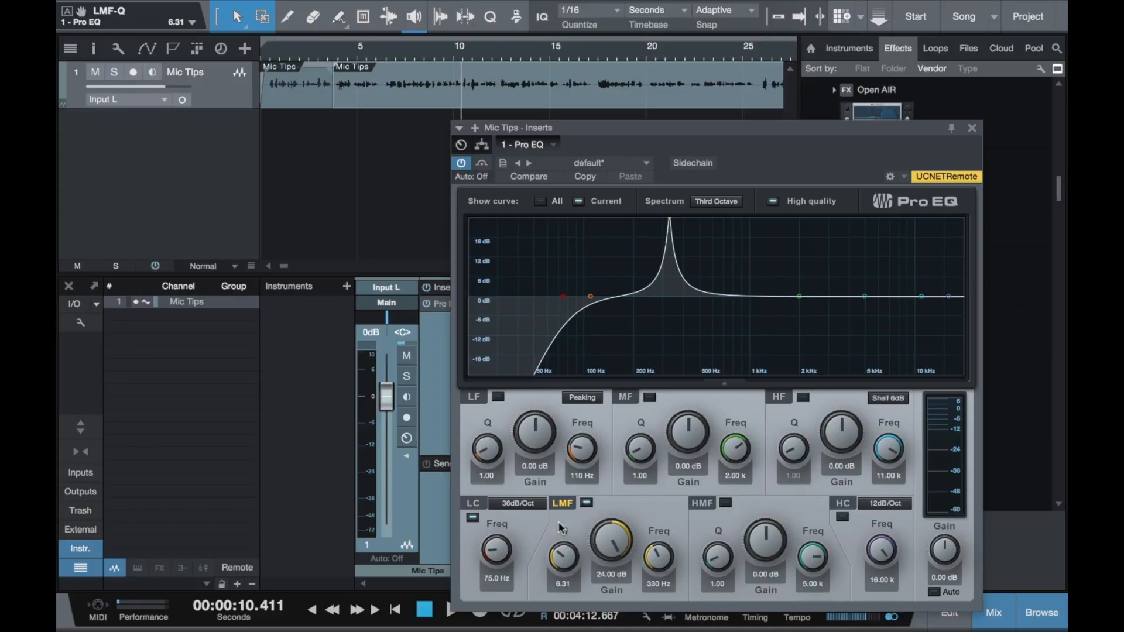
pyautogui.moveTo(559, 565); pyautogui.dragTo(555, 519)
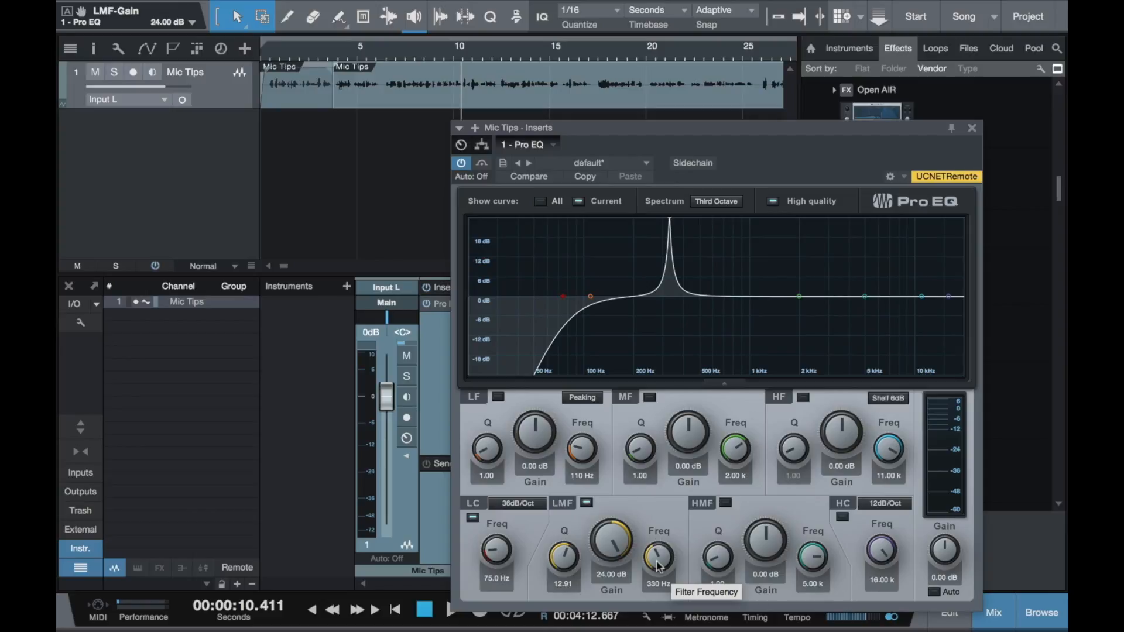
pyautogui.press('space')
pyautogui.moveTo(660, 566); pyautogui.dragTo(657, 551)
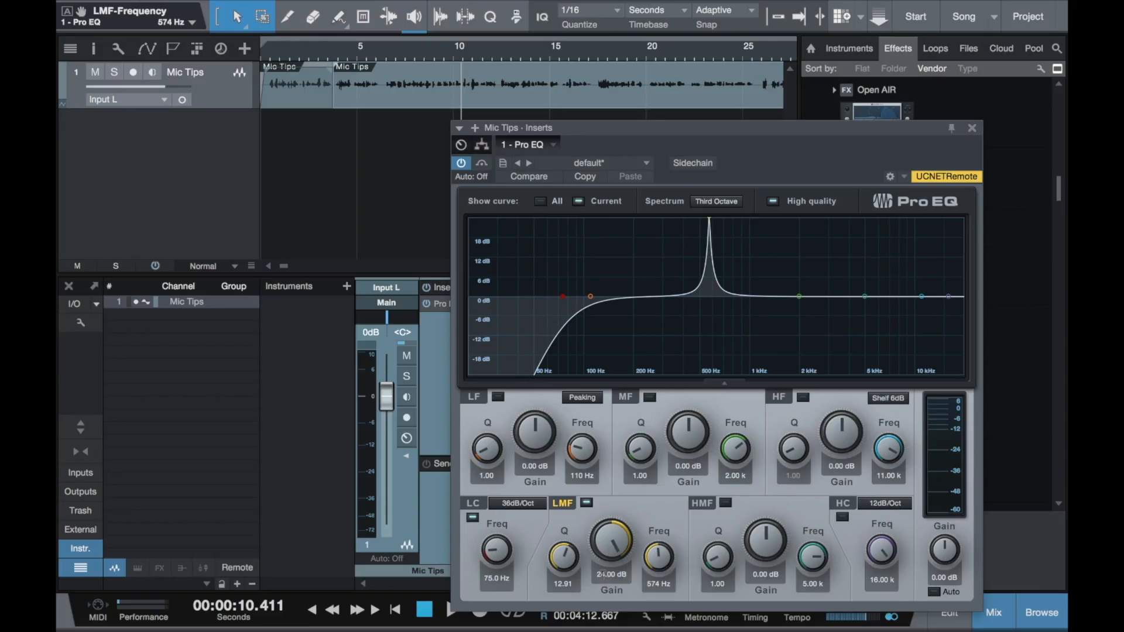
# - Set the LMF band's gain to -4 dB and its Q to 1
pyautogui.click(603, 573)
pyautogui.press('BackSpace')
pyautogui.write('-4')
pyautogui.press('Return')
pyautogui.click(558, 585)
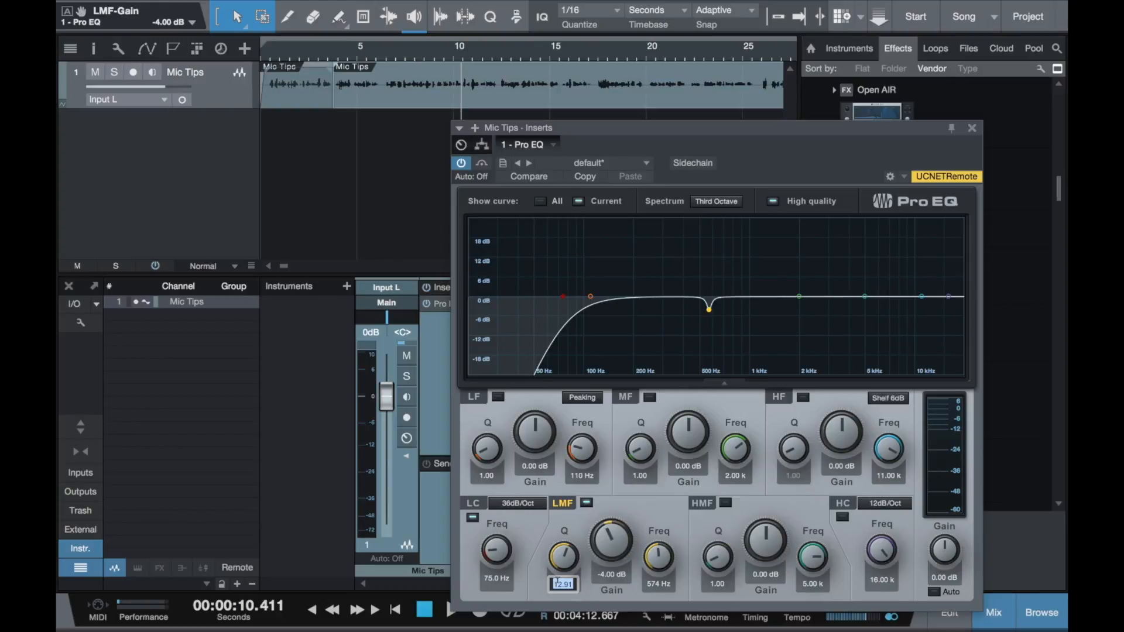
pyautogui.write('1')
pyautogui.press('Return')
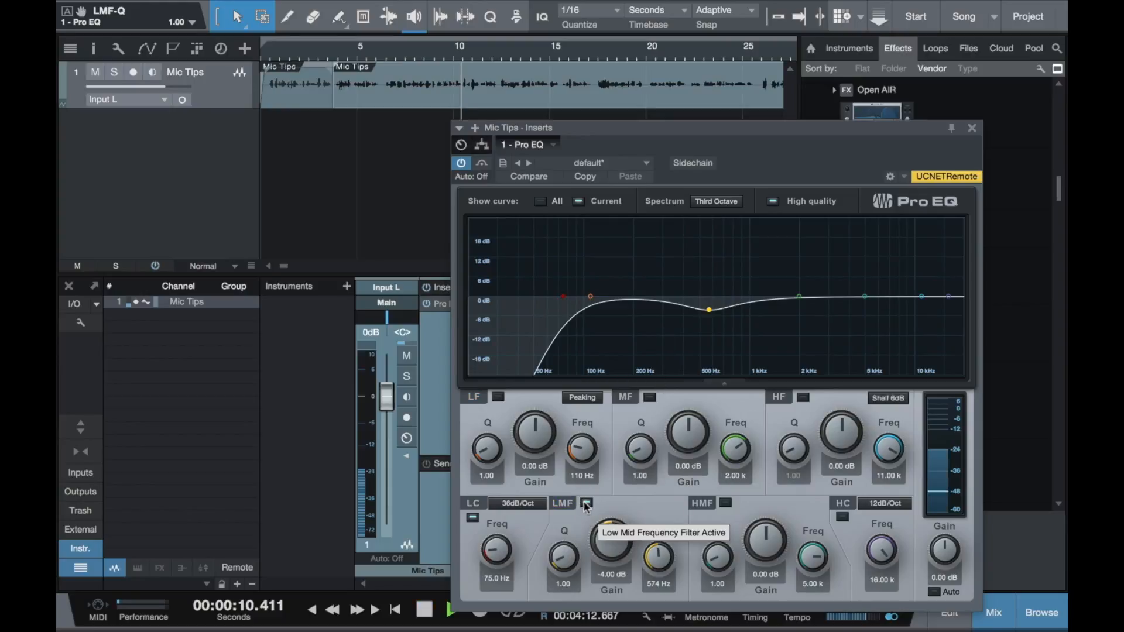
# - Play the track and compare the sound with the LMF band on and off, leaving the band on
pyautogui.press('space')
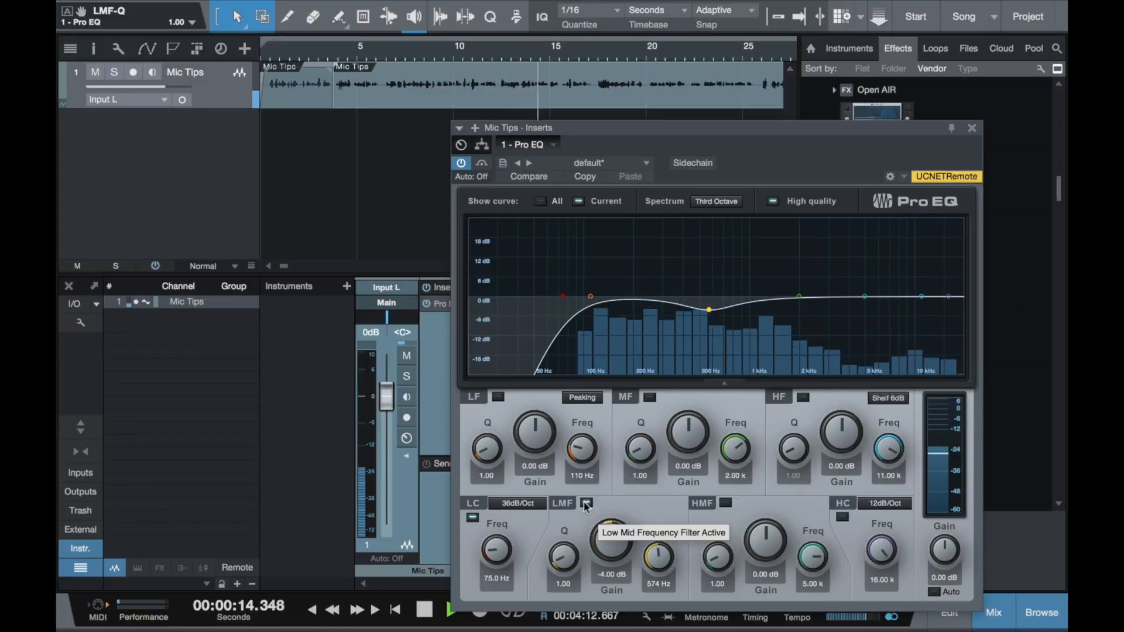
pyautogui.press('space')
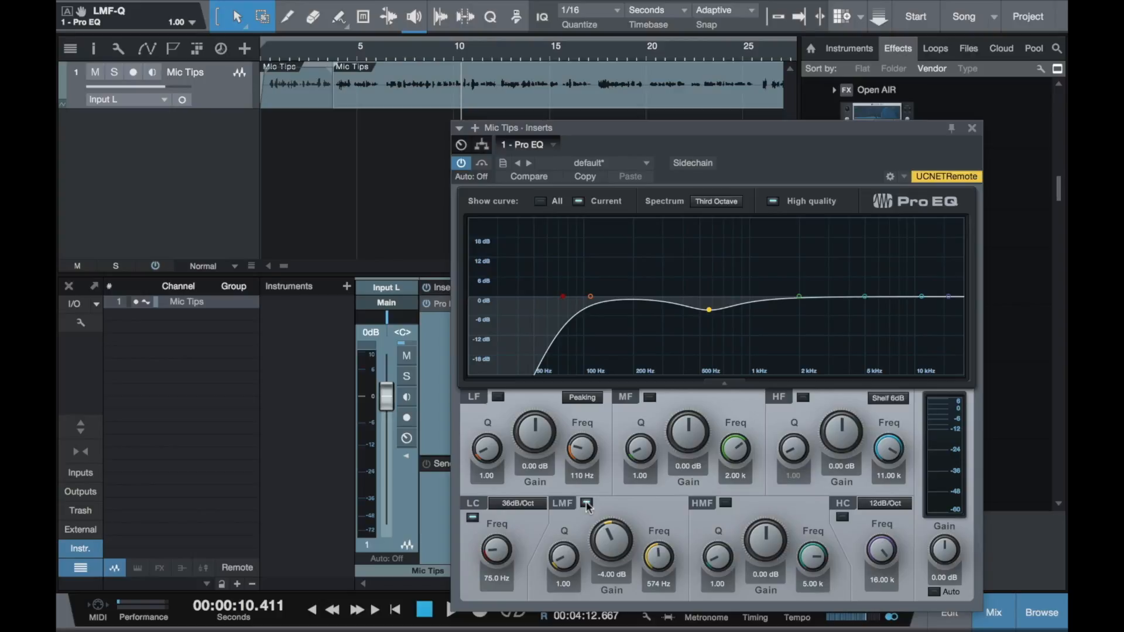
pyautogui.press('space')
pyautogui.click(586, 502)
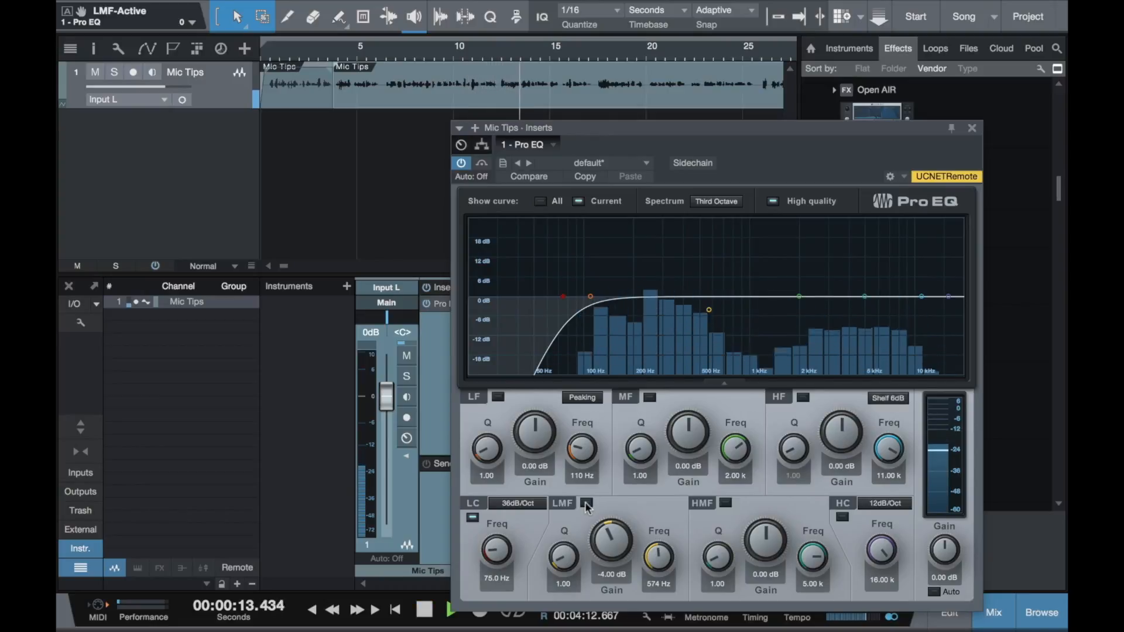
pyautogui.click(585, 503)
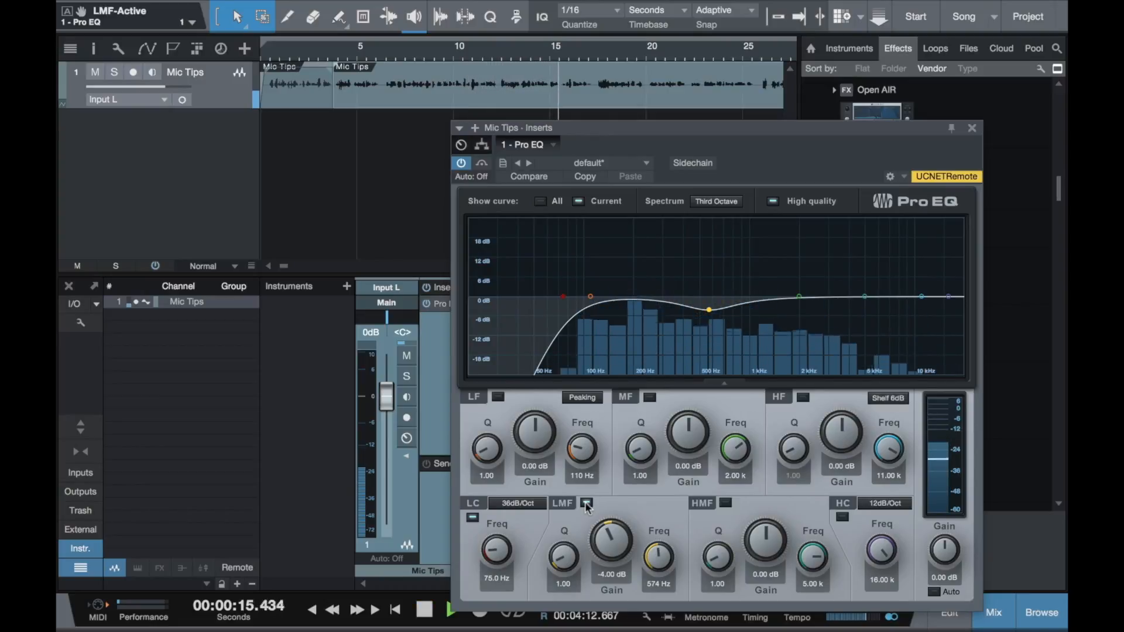
pyautogui.click(585, 502)
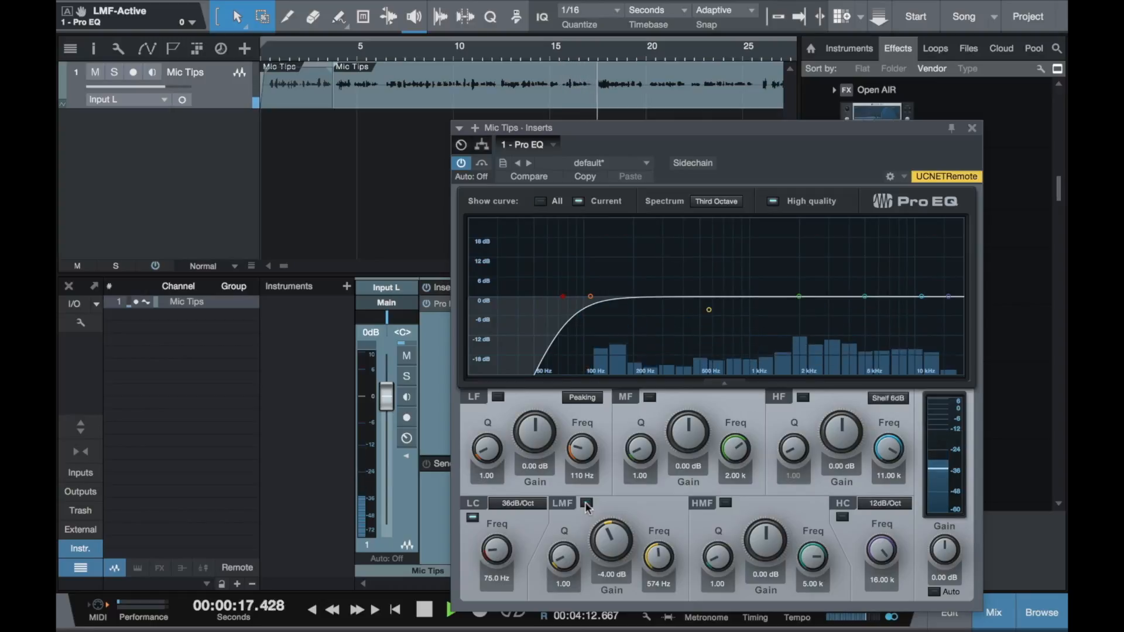
pyautogui.click(585, 503)
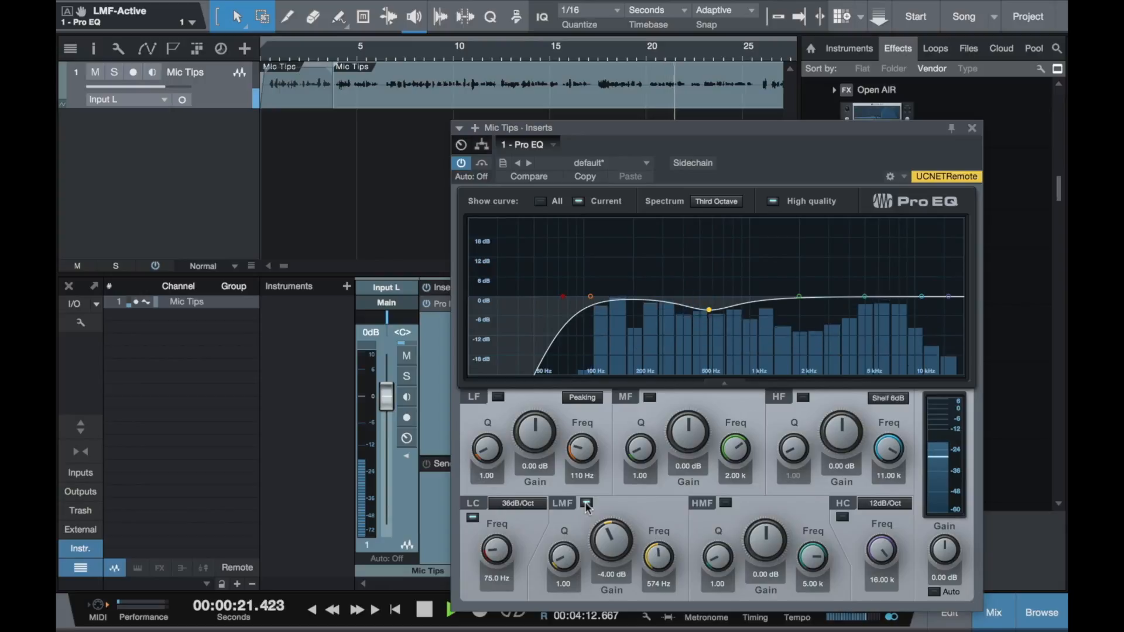
pyautogui.press('space')
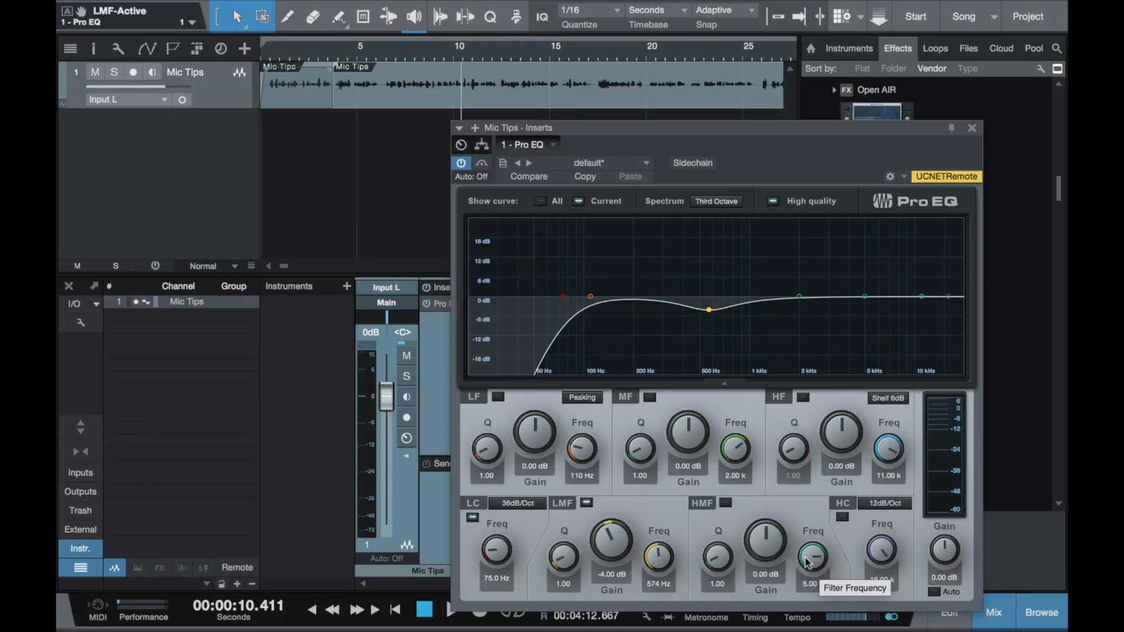
# - Set the HMF band's gain to 2 dB at its 5 kHz frequency
pyautogui.click(766, 575)
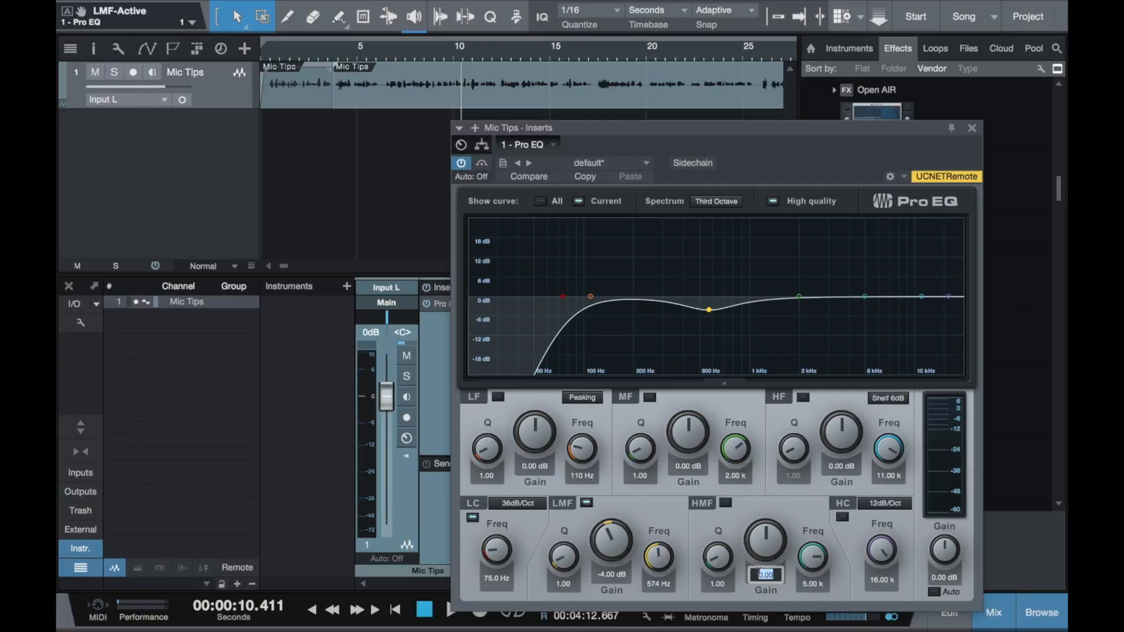
pyautogui.write('2')
pyautogui.press('Return')
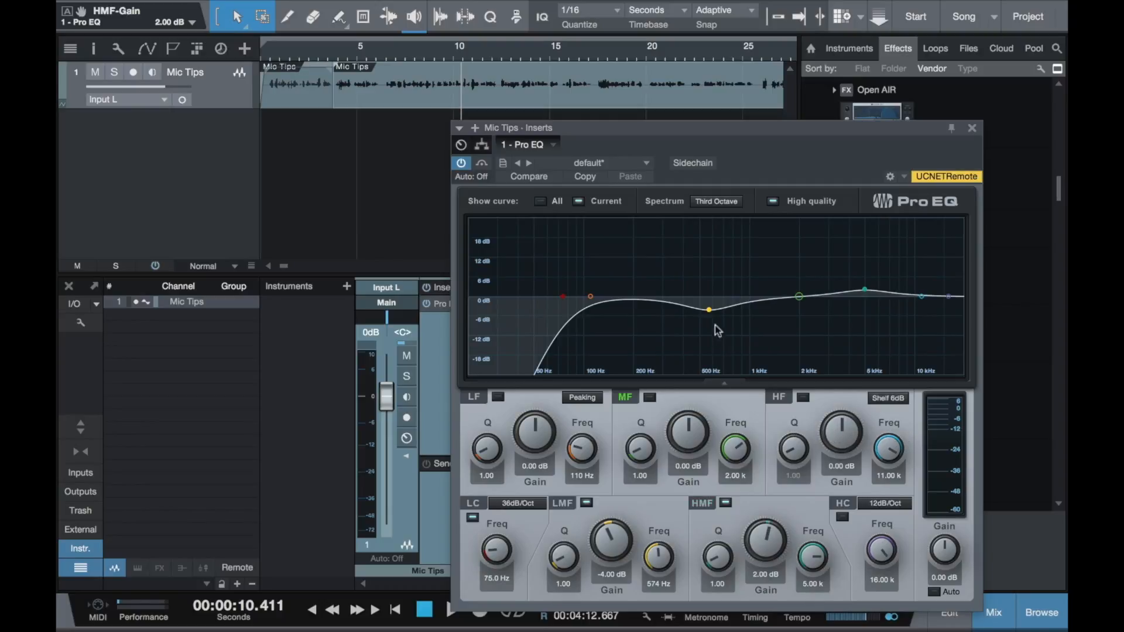
# - Play the track and compare the sound with the HMF band on and off, leaving the band on
pyautogui.press('space')
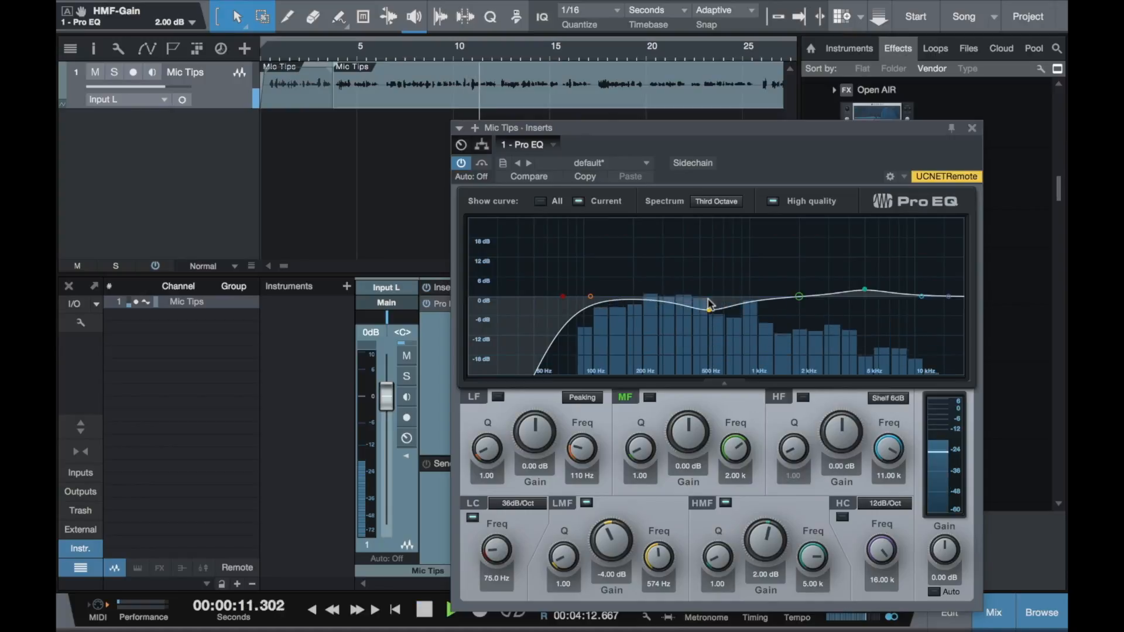
pyautogui.click(725, 504)
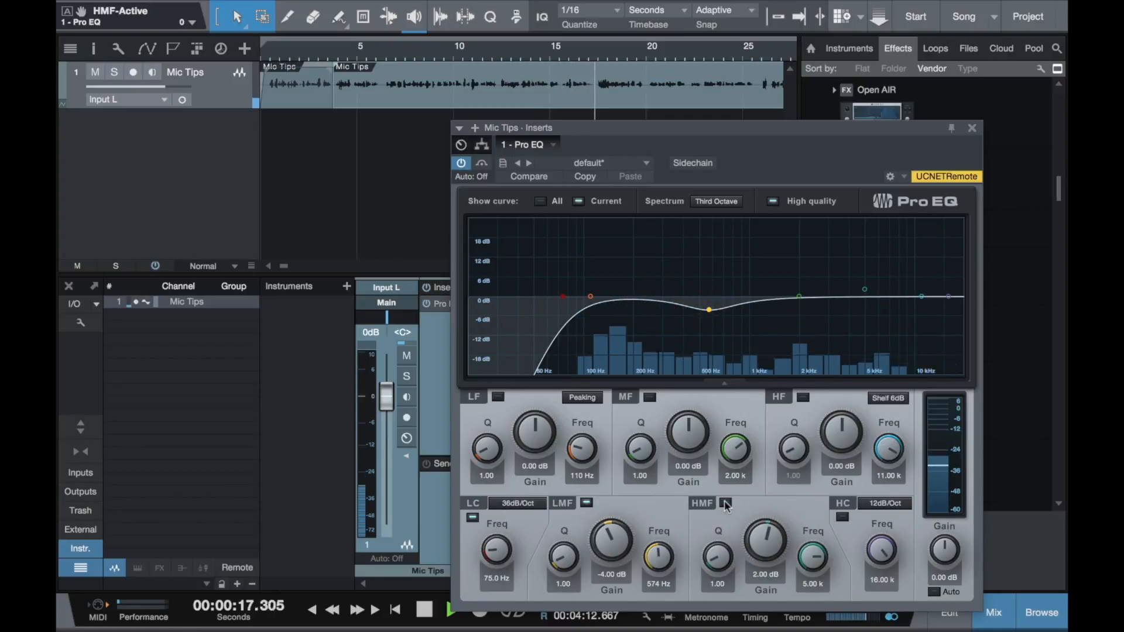
pyautogui.click(726, 503)
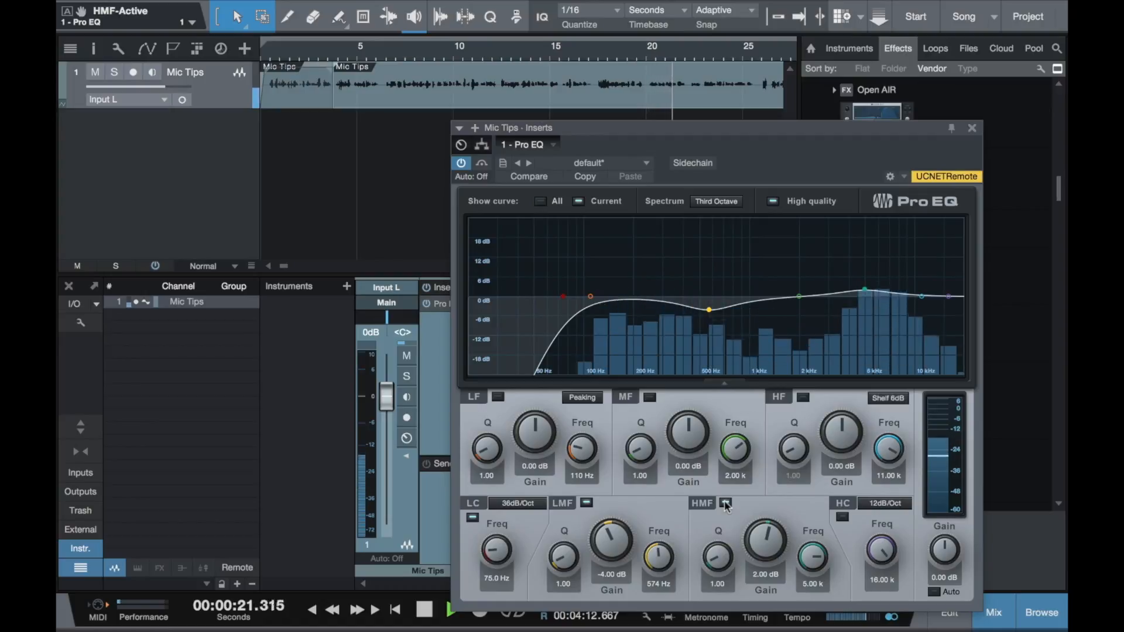
pyautogui.click(725, 504)
pyautogui.click(725, 503)
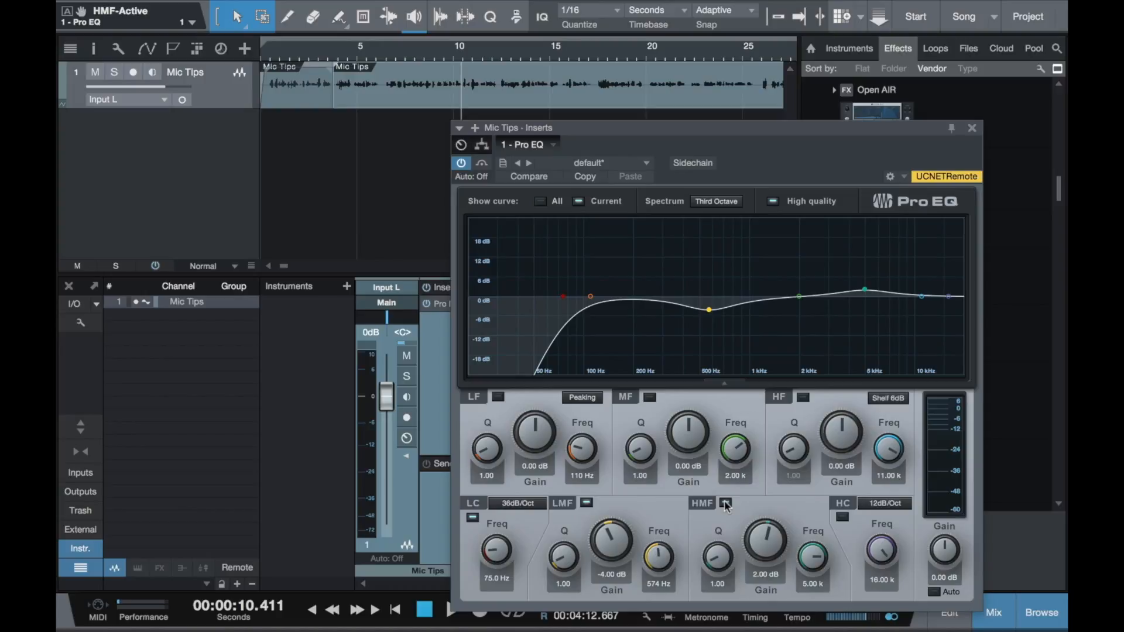
pyautogui.click(725, 503)
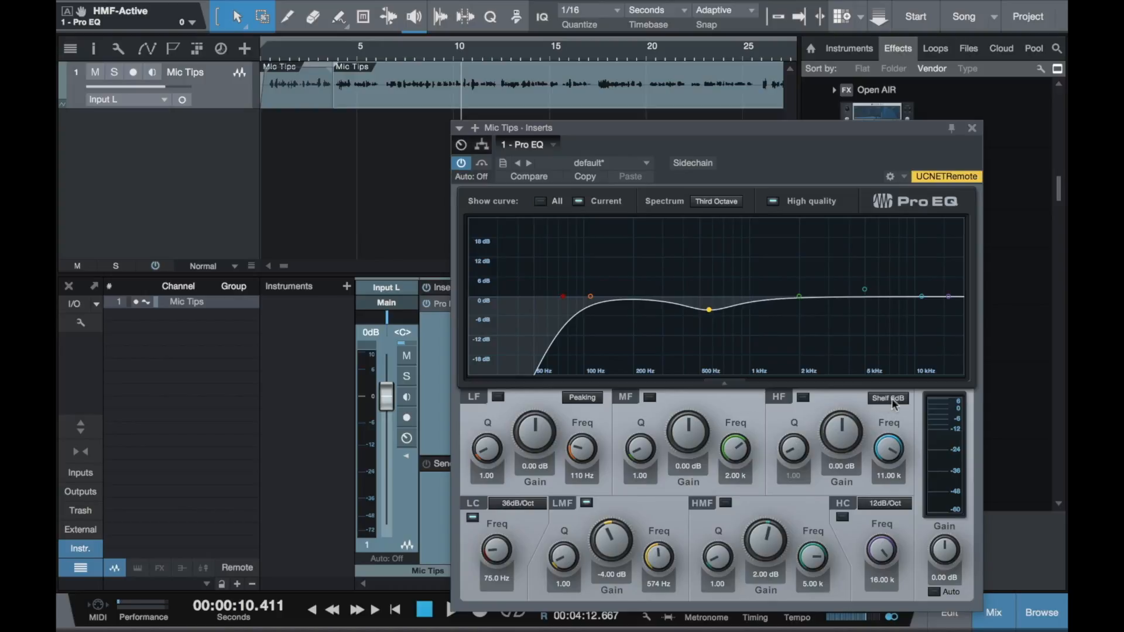
pyautogui.click(725, 504)
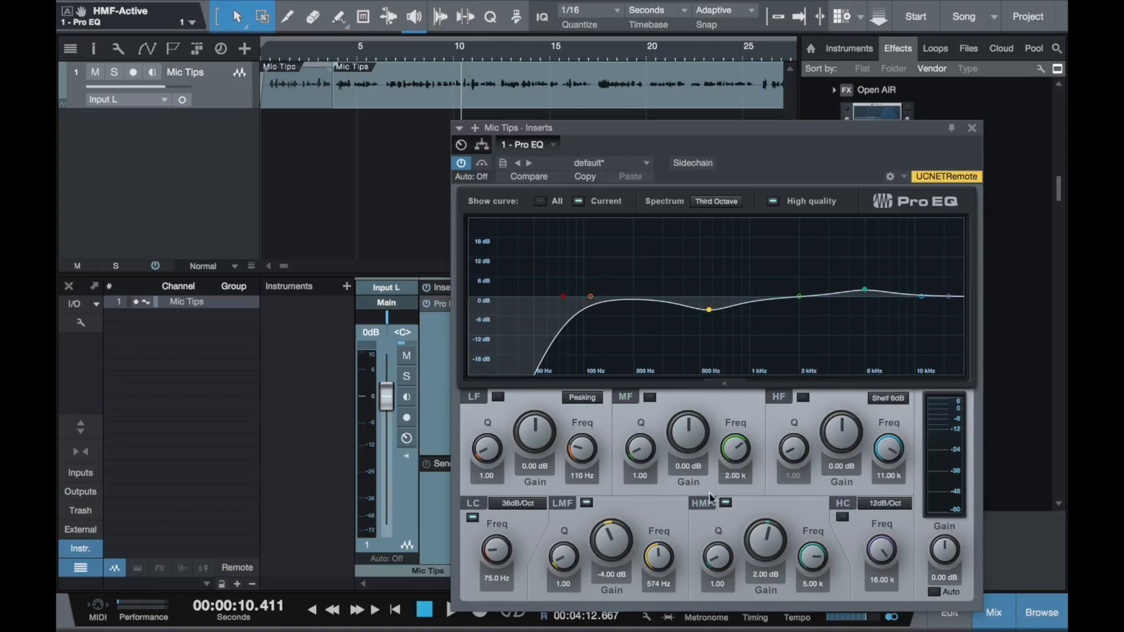
# - Replace the HMF boost with a 2 dB HF shelf at 5 kHz by switching the HMF band off, and listen to the track
pyautogui.click(725, 504)
pyautogui.doubleClick(881, 477)
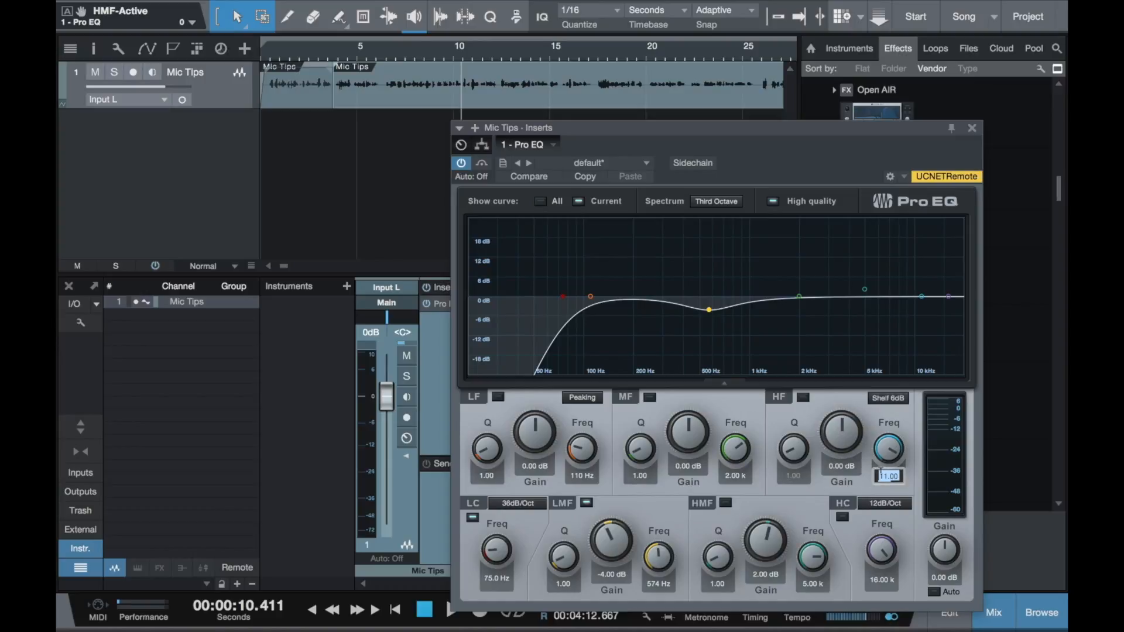
pyautogui.write('5.00 k')
pyautogui.press('Return')
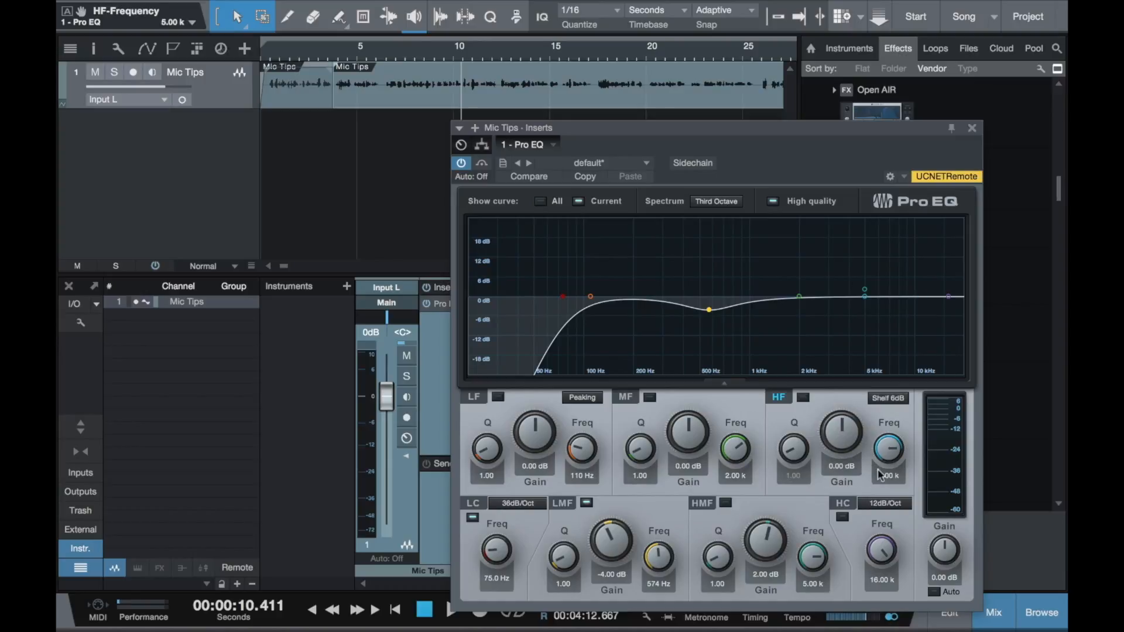
pyautogui.doubleClick(830, 467)
pyautogui.write('2')
pyautogui.press('Return')
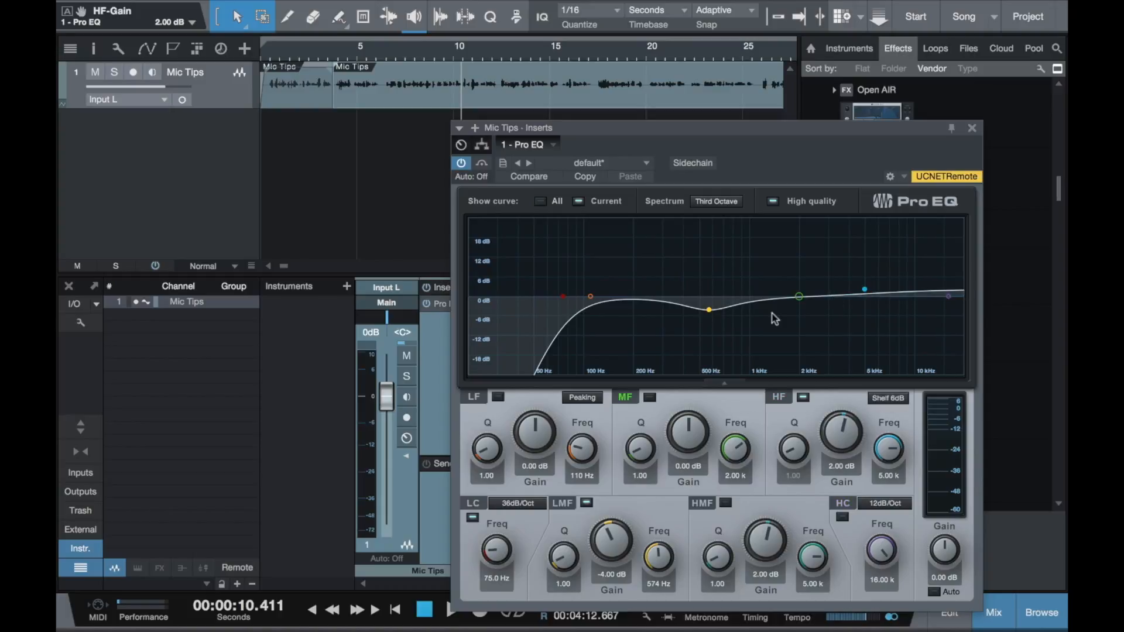
pyautogui.press('space')
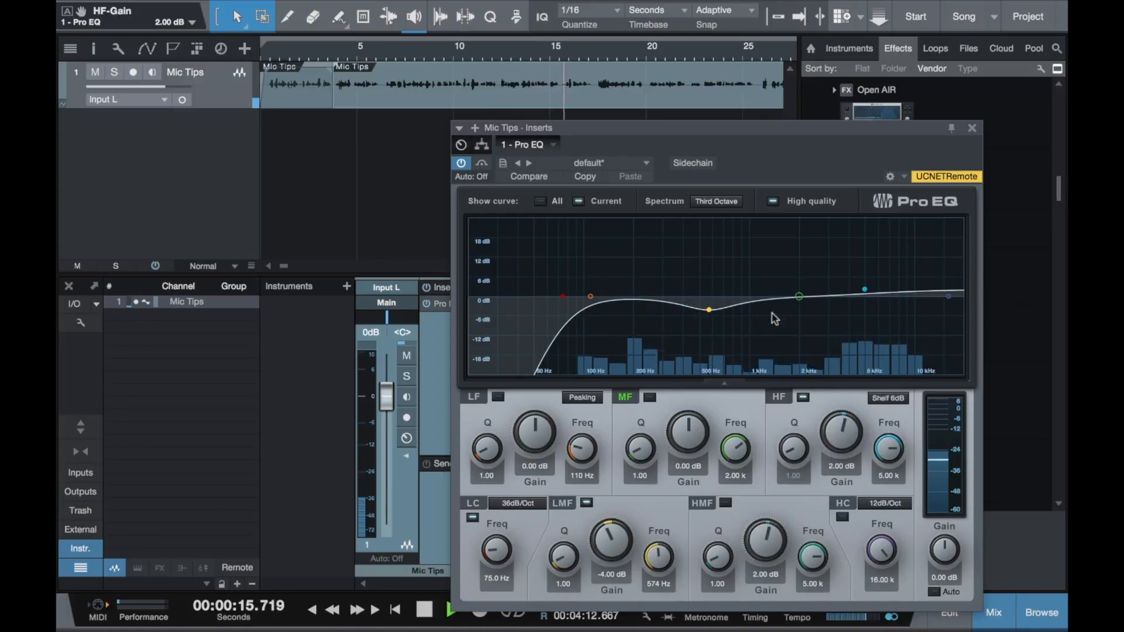
pyautogui.press('space')
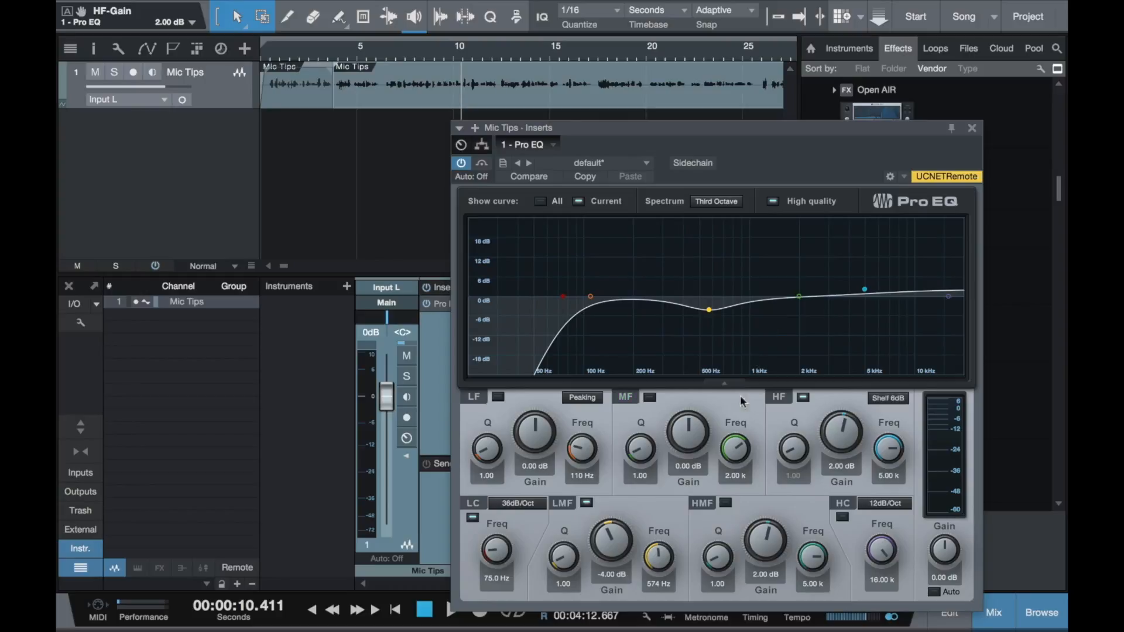
# - Set the MF band to 1 kHz with a gain of -2 dB and play the track to hear the cut
pyautogui.click(729, 473)
pyautogui.write('1k')
pyautogui.press('Return')
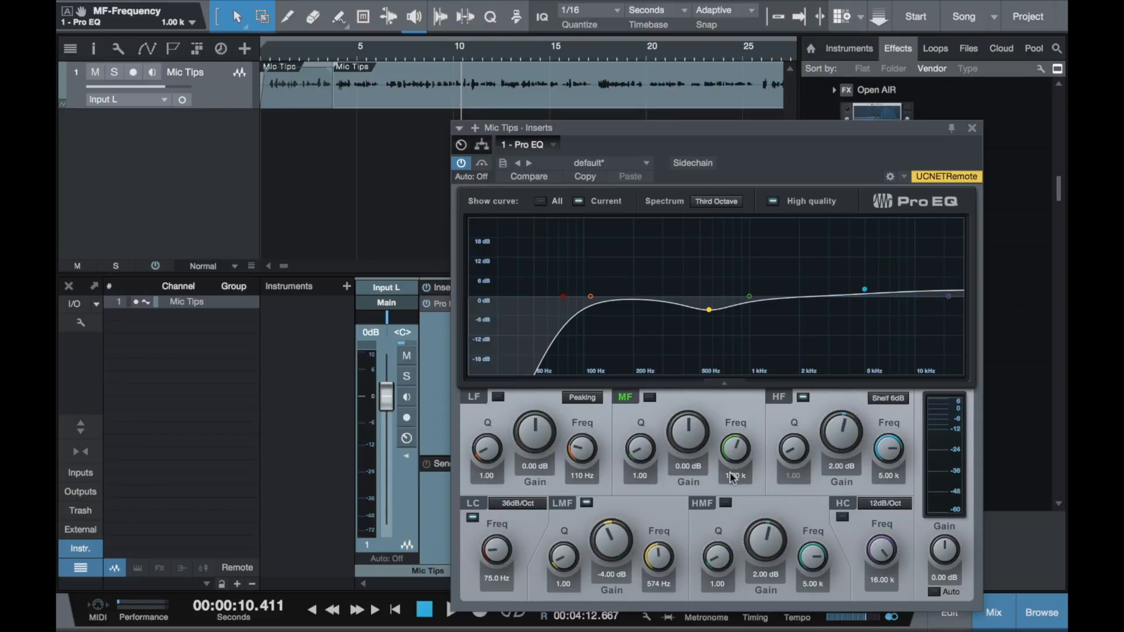
pyautogui.doubleClick(686, 466)
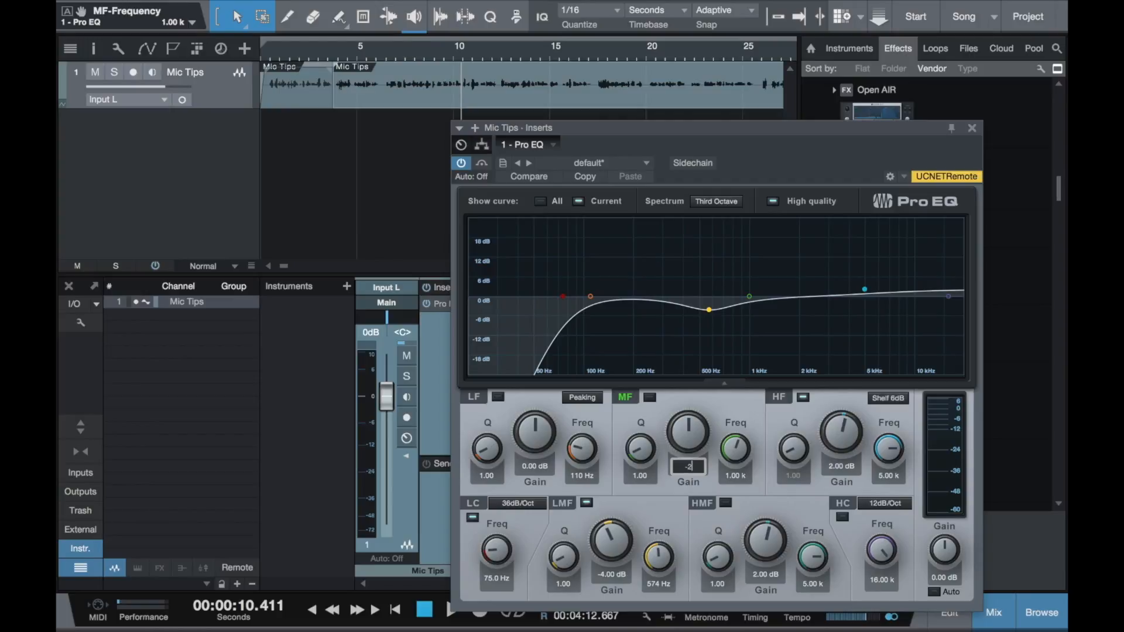
pyautogui.write('-2')
pyautogui.press('Return')
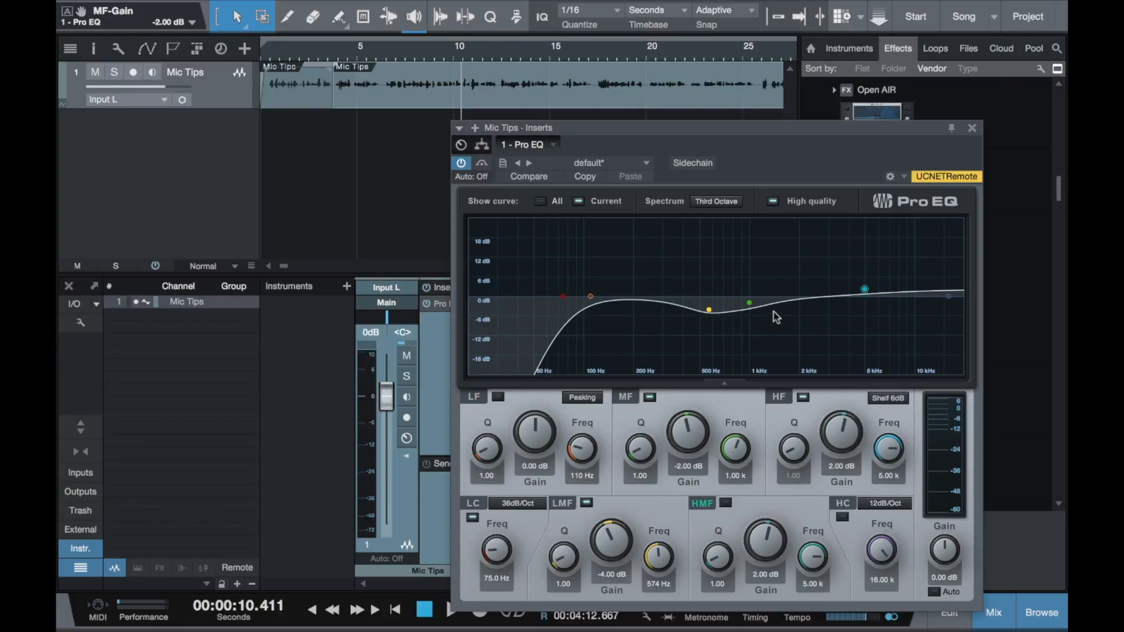
pyautogui.press('space')
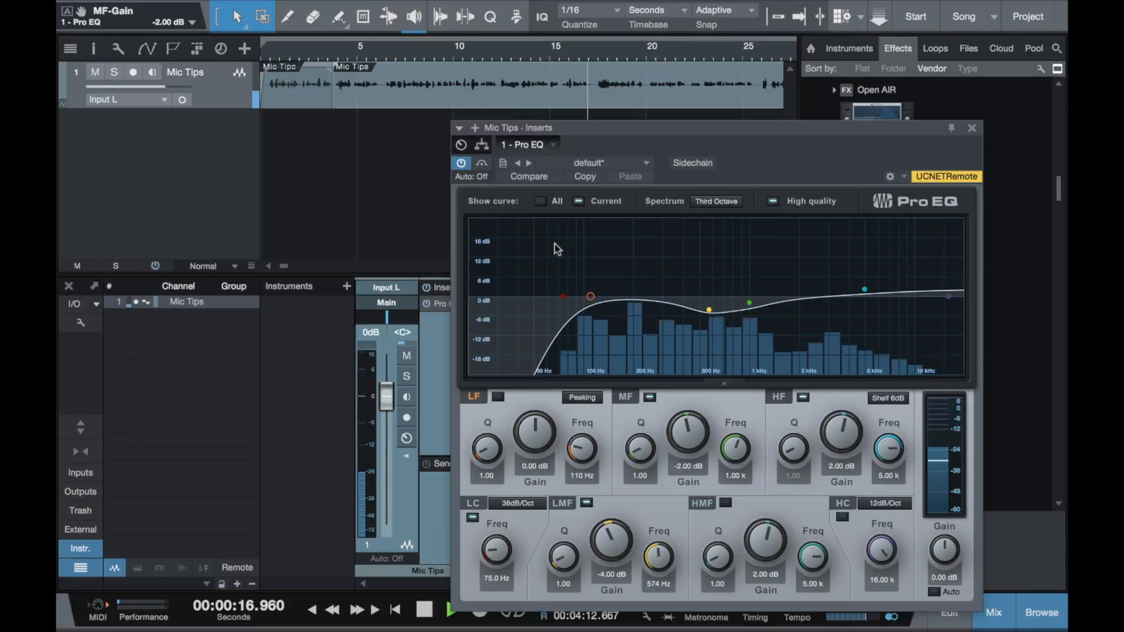
pyautogui.press('space')
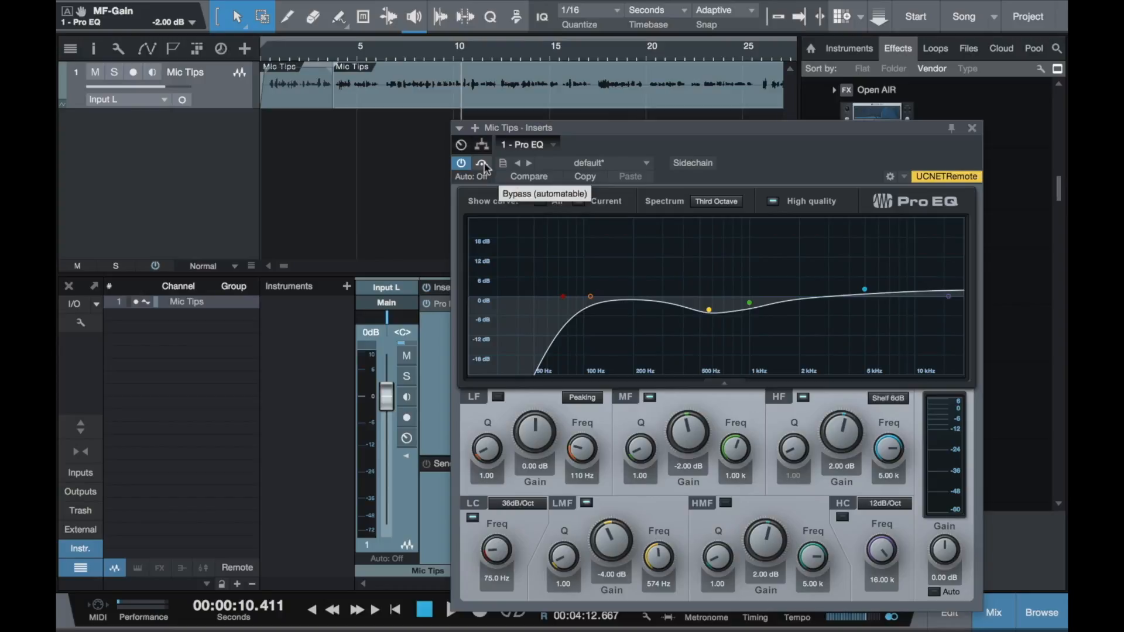
# - Play the track and compare the sound with the whole Pro EQ bypassed and active, leaving it active
pyautogui.press('space')
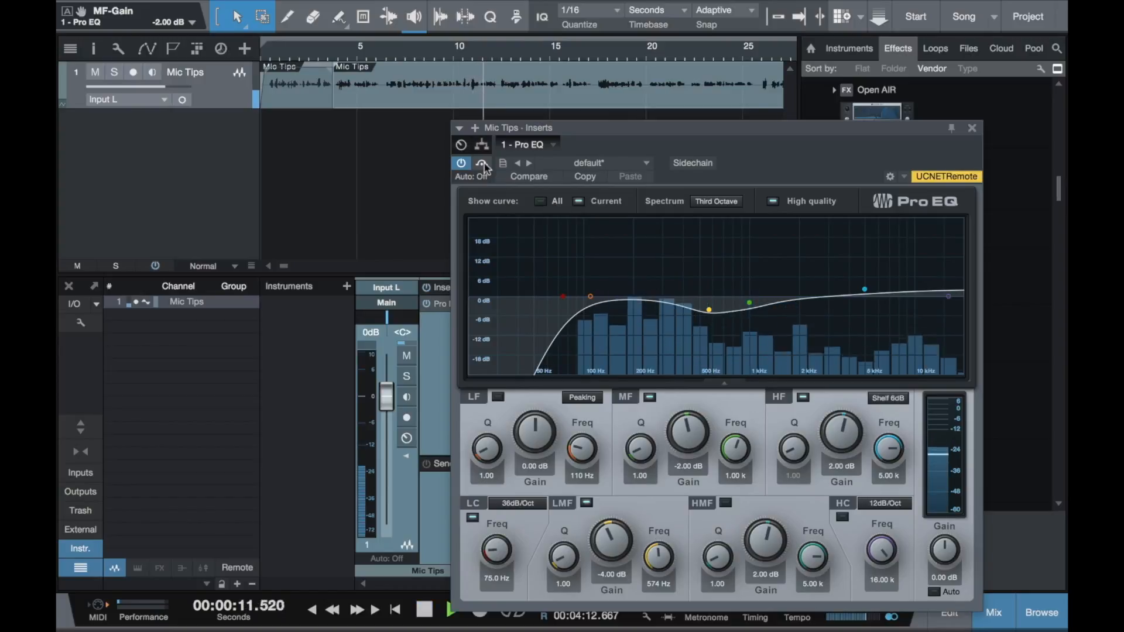
pyautogui.click(481, 163)
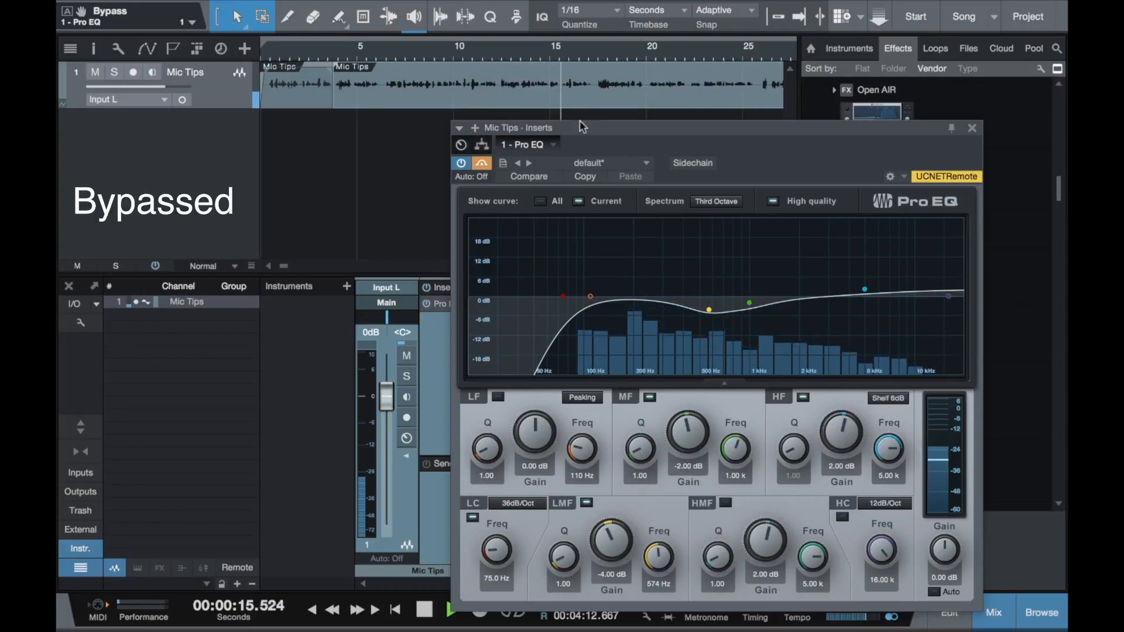
pyautogui.click(481, 165)
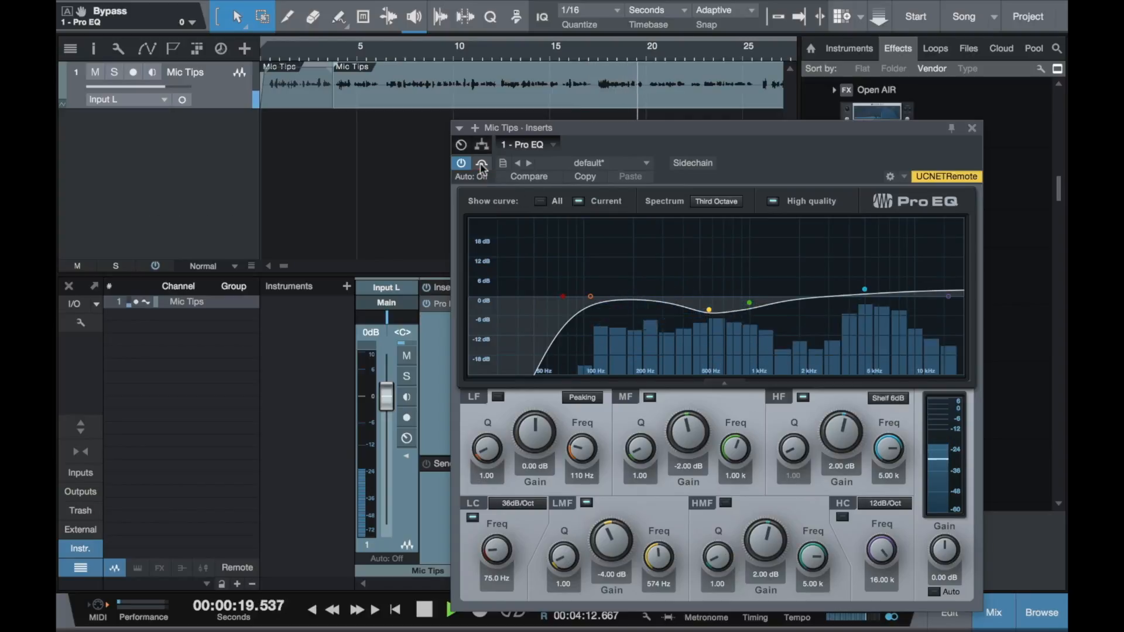
pyautogui.click(481, 164)
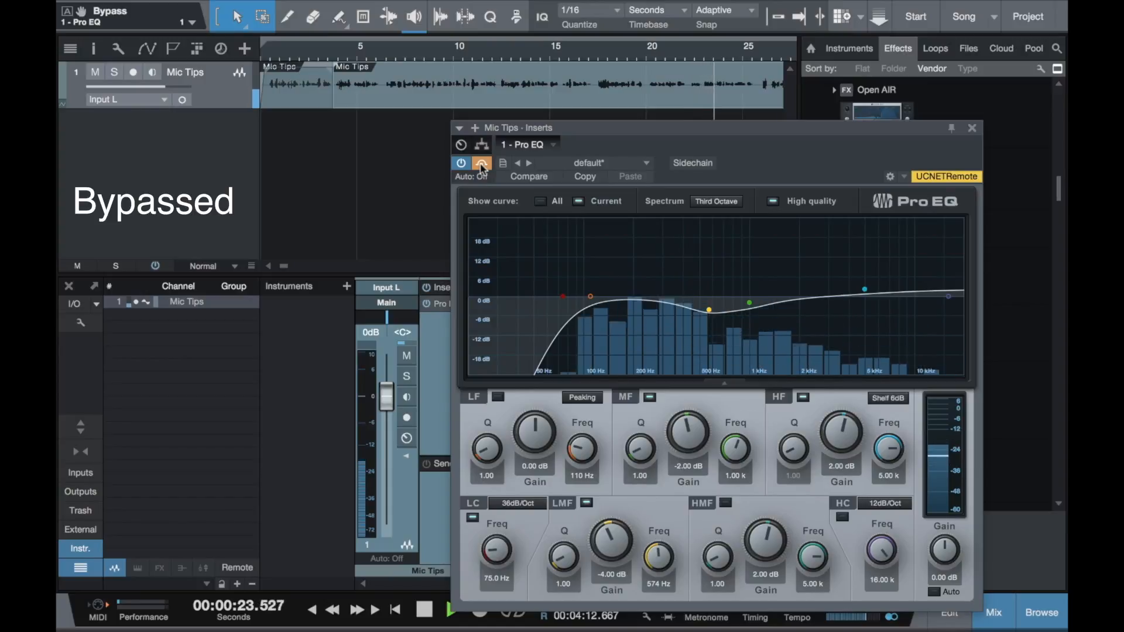
pyautogui.click(481, 165)
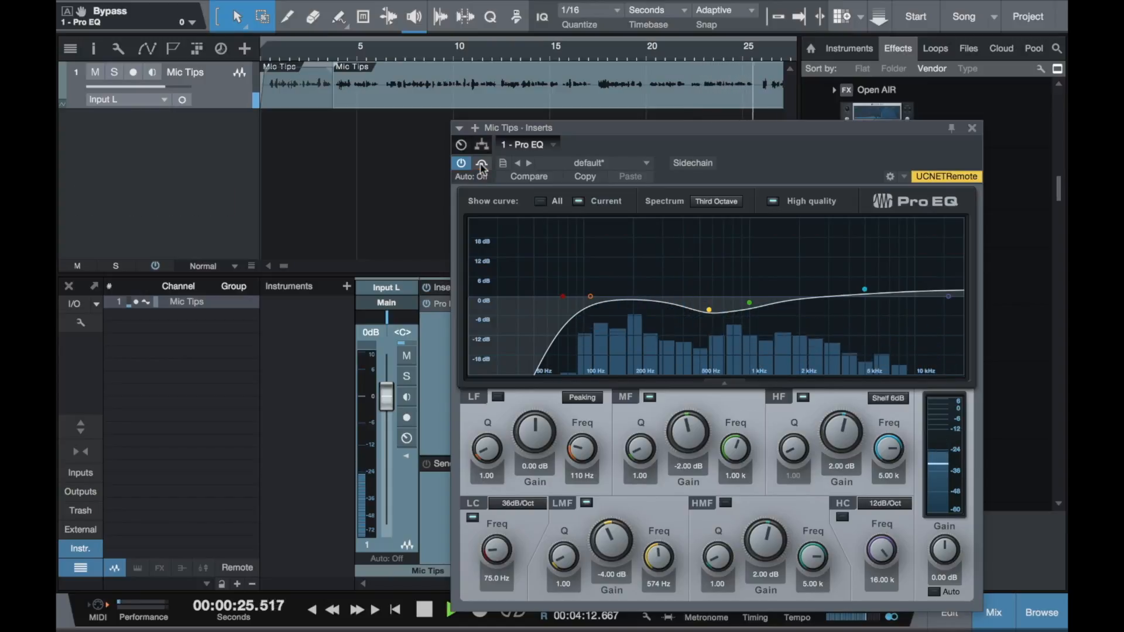
pyautogui.press('space')
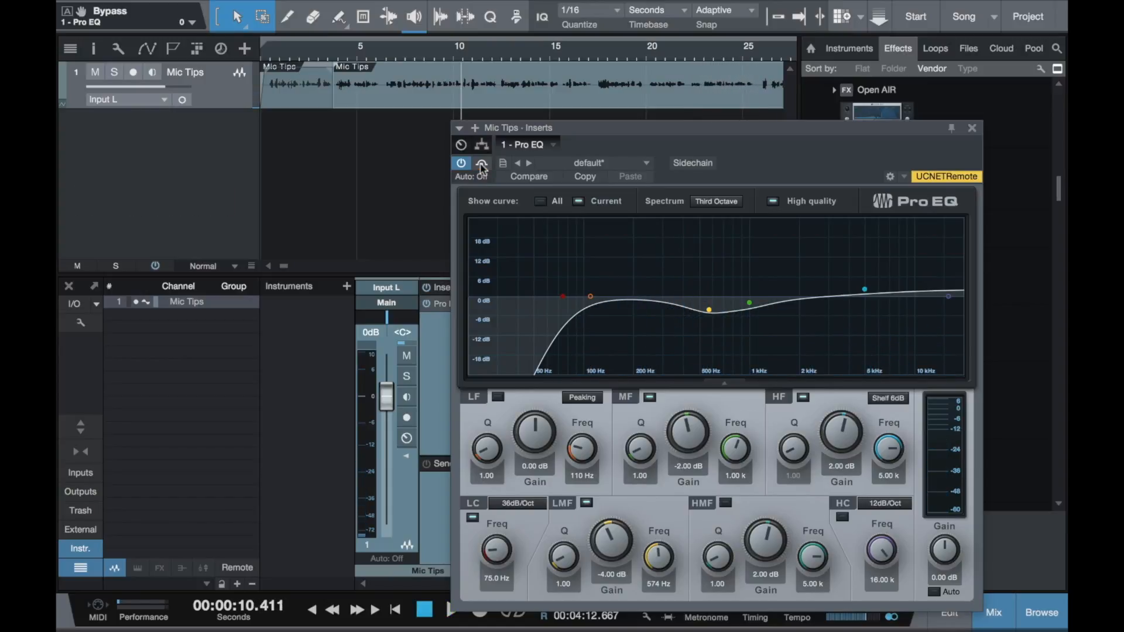